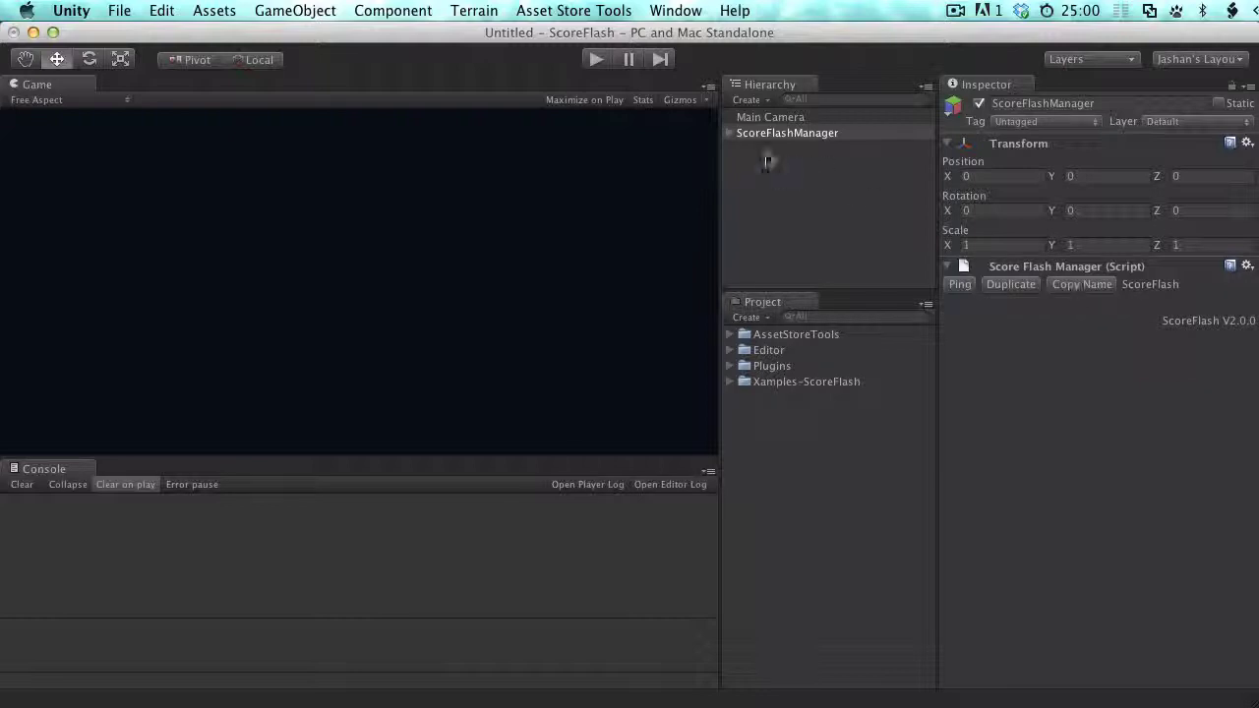
# - Expand ScoreFlashManager in the scene hierarchy and inspect its ScoreFlash child's component settings
pyautogui.click(729, 133)
pyautogui.click(780, 149)
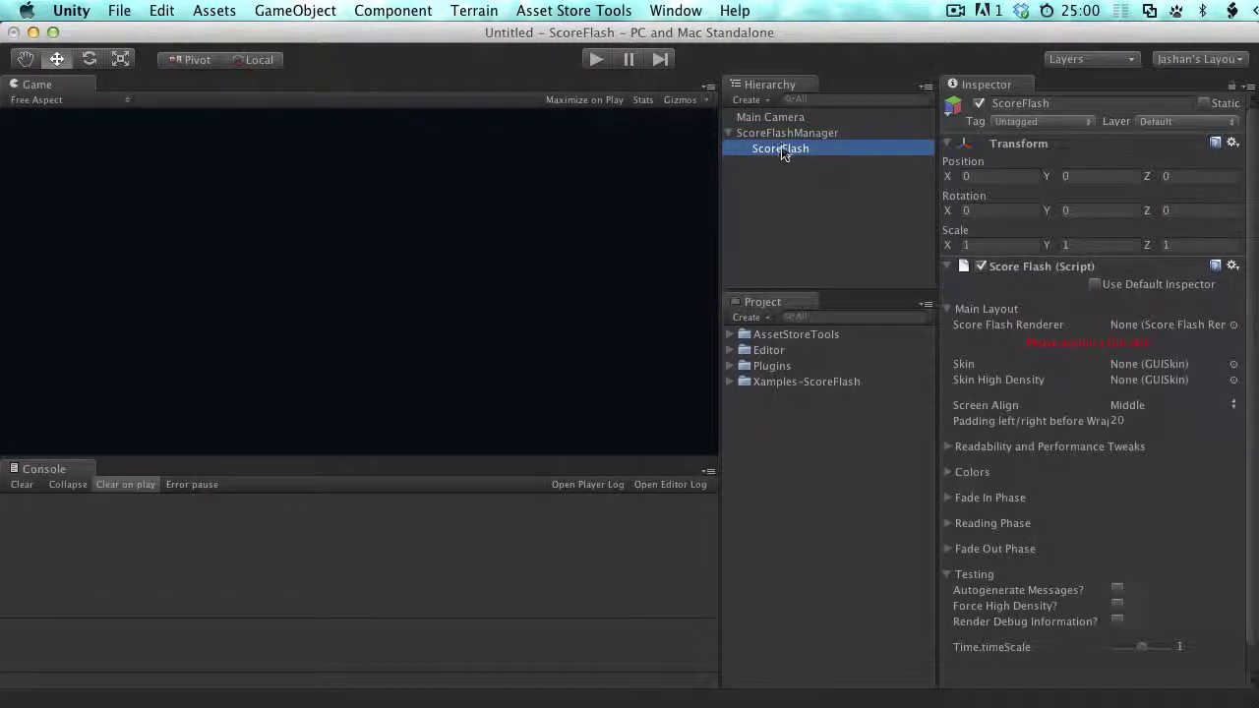
pyautogui.click(787, 135)
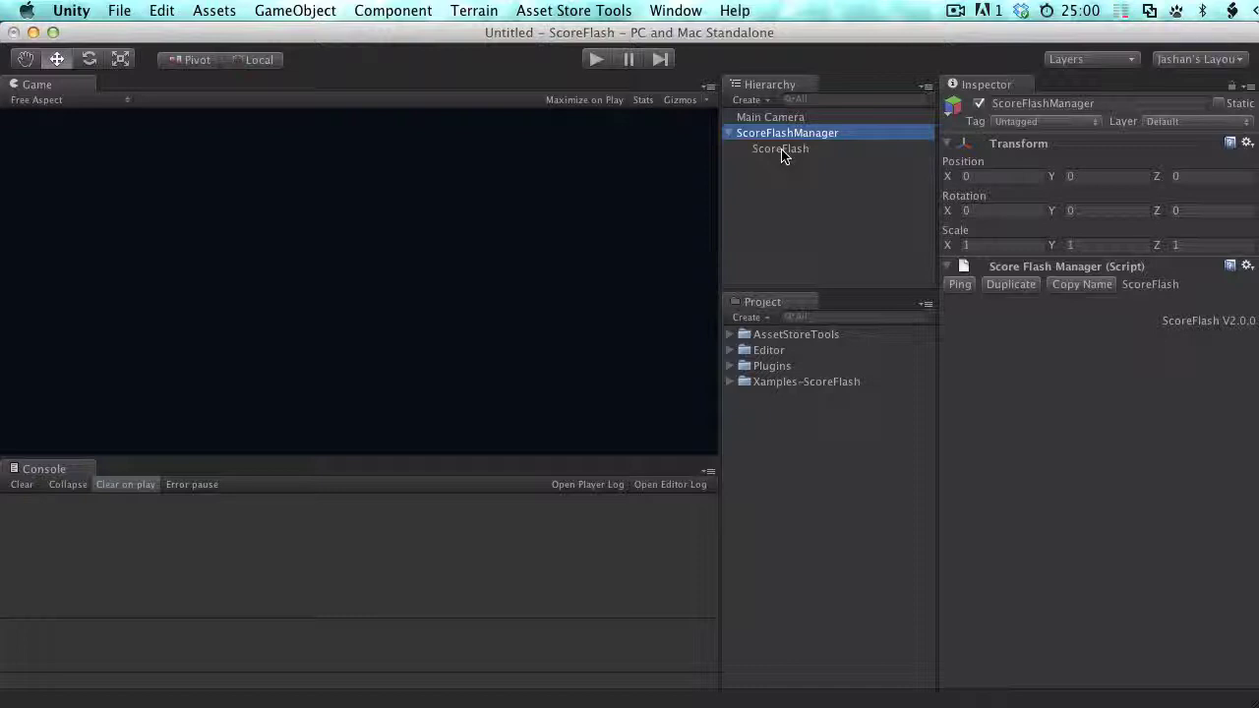
pyautogui.click(782, 152)
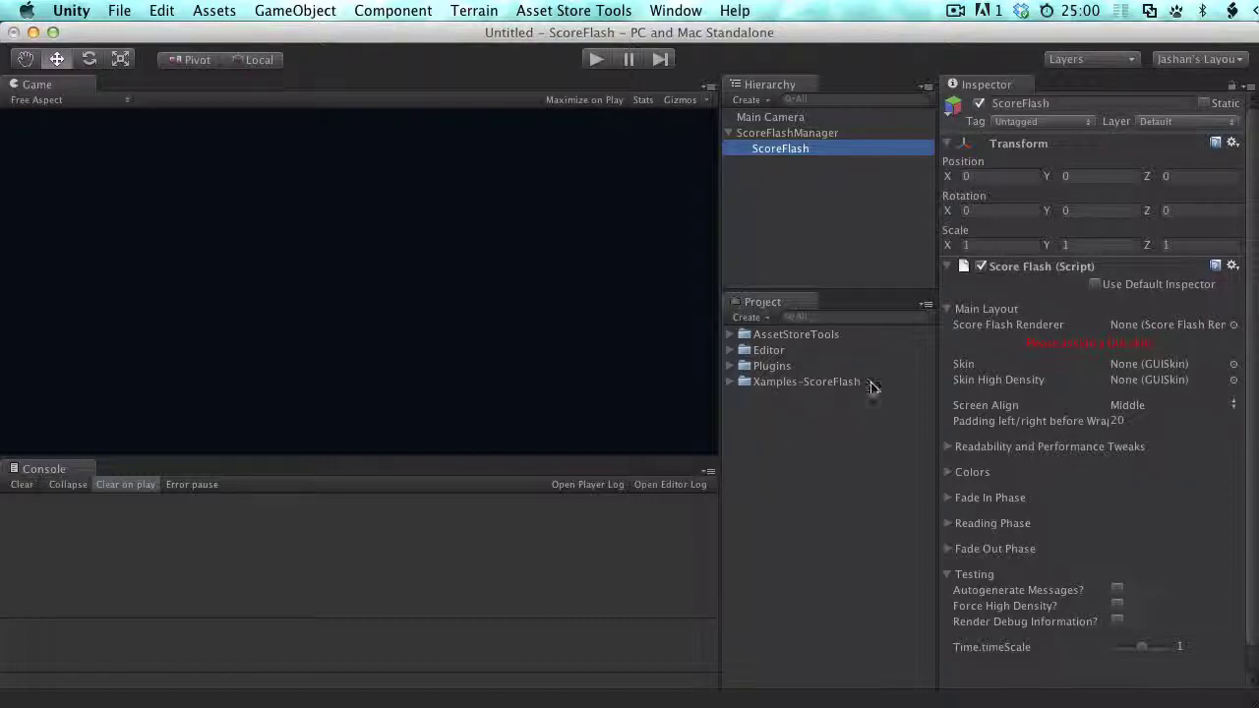
# - Create a new GUI Skin asset in the project and name it MyGUISkin
pyautogui.click(748, 317)
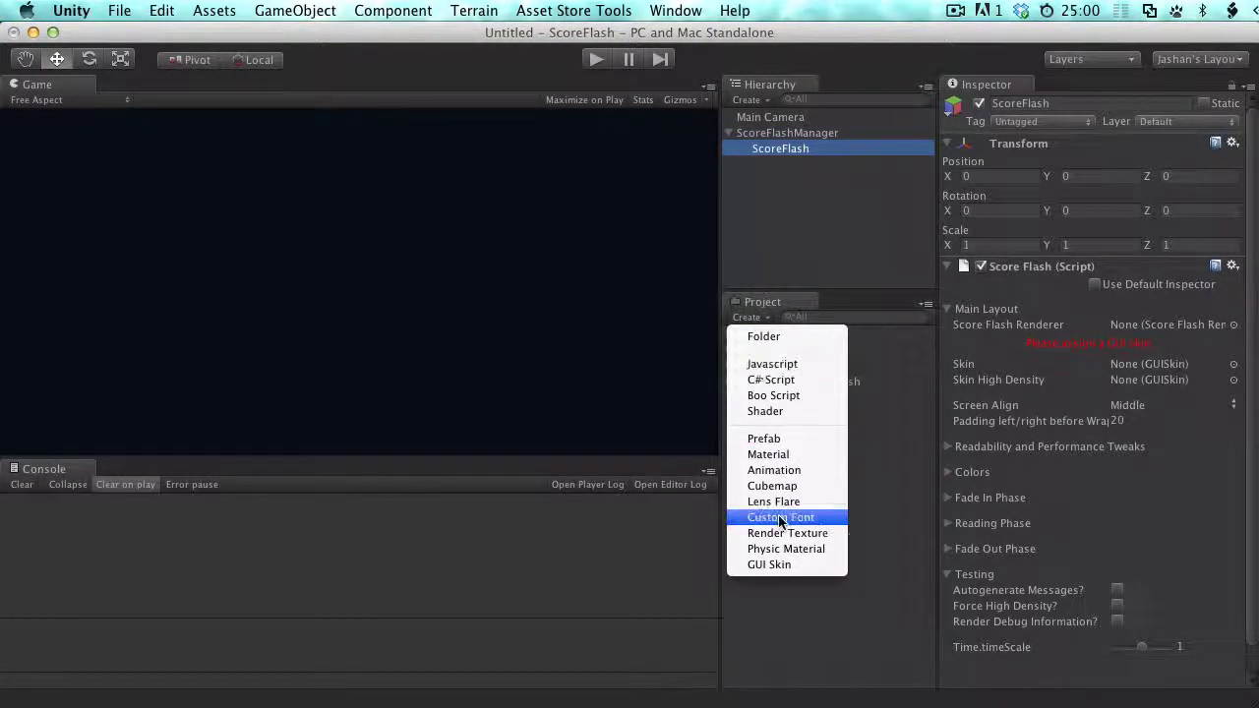
pyautogui.click(772, 565)
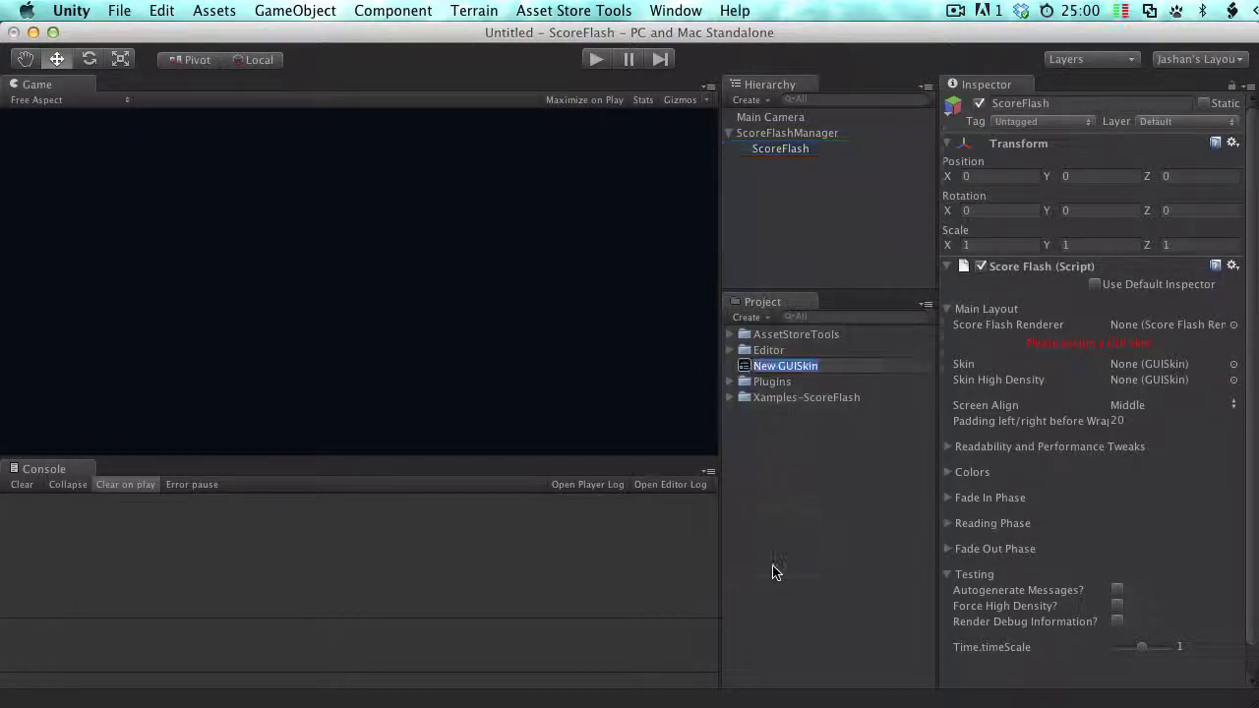
pyautogui.click(769, 366)
pyautogui.click(769, 366)
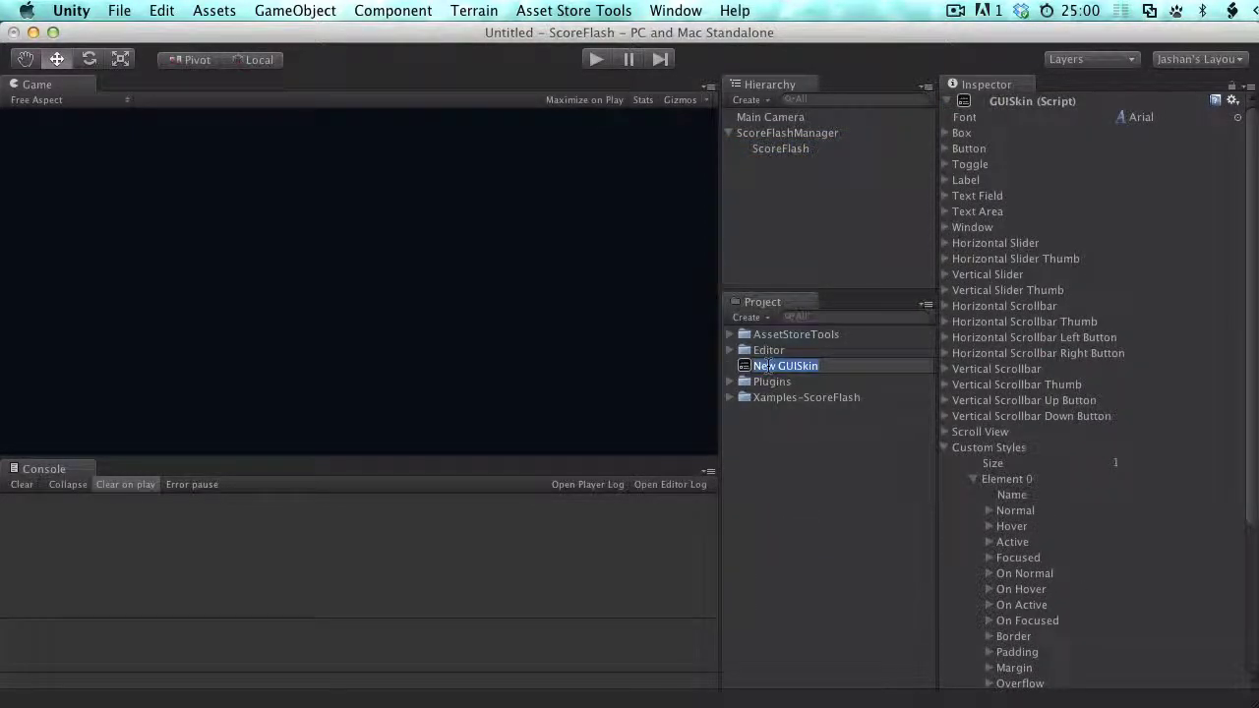
pyautogui.write('MyGUISk')
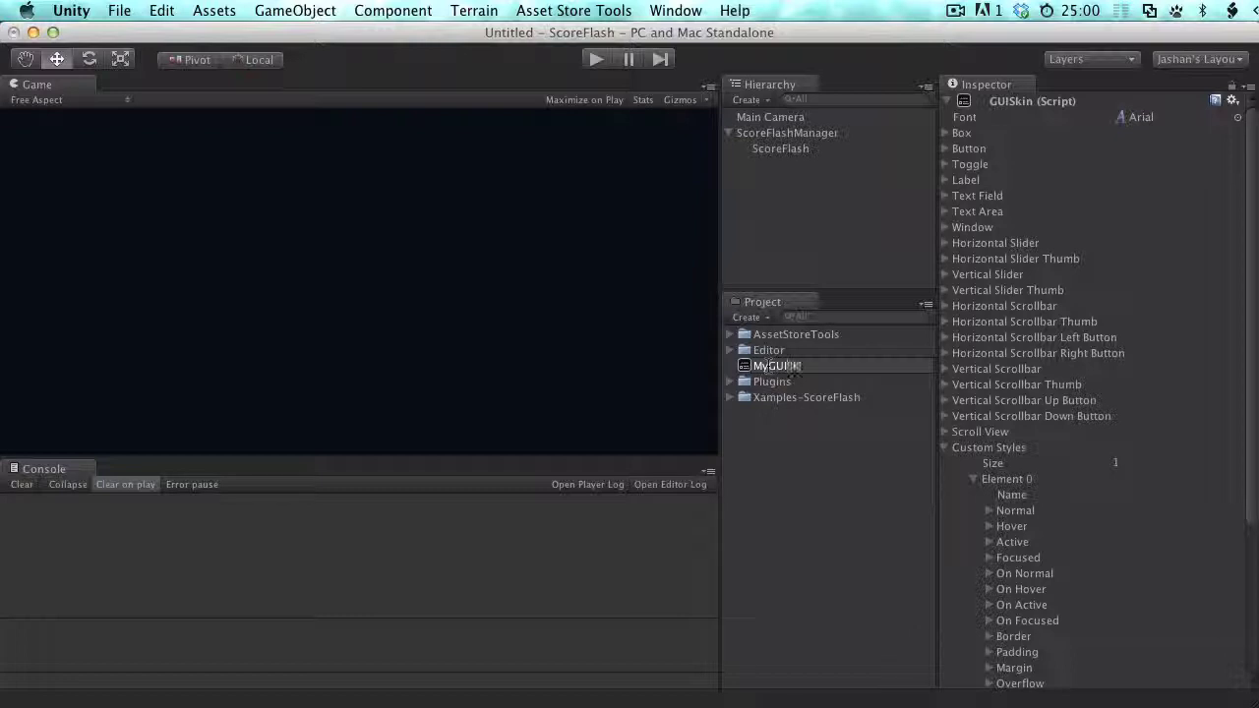
pyautogui.write('in')
pyautogui.press('Return')
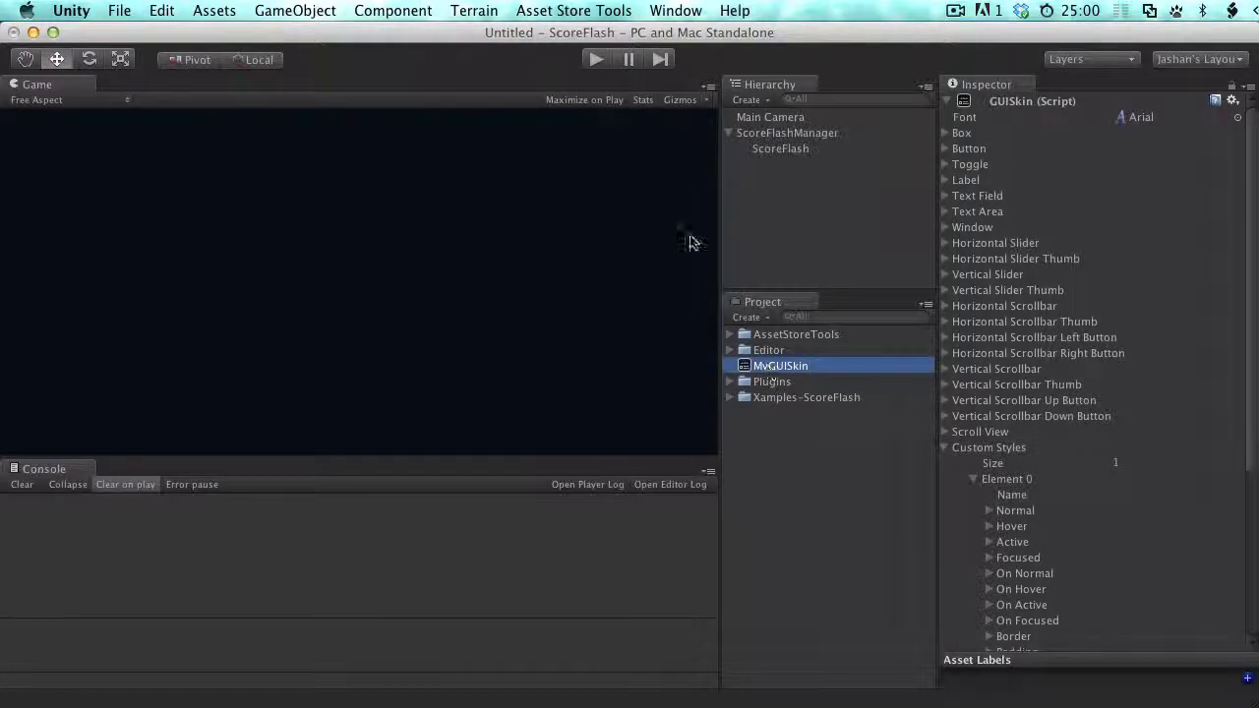
# - Assign MyGUISkin as the Skin of the ScoreFlash object
pyautogui.click(780, 153)
pyautogui.moveTo(782, 367); pyautogui.dragTo(1143, 371)
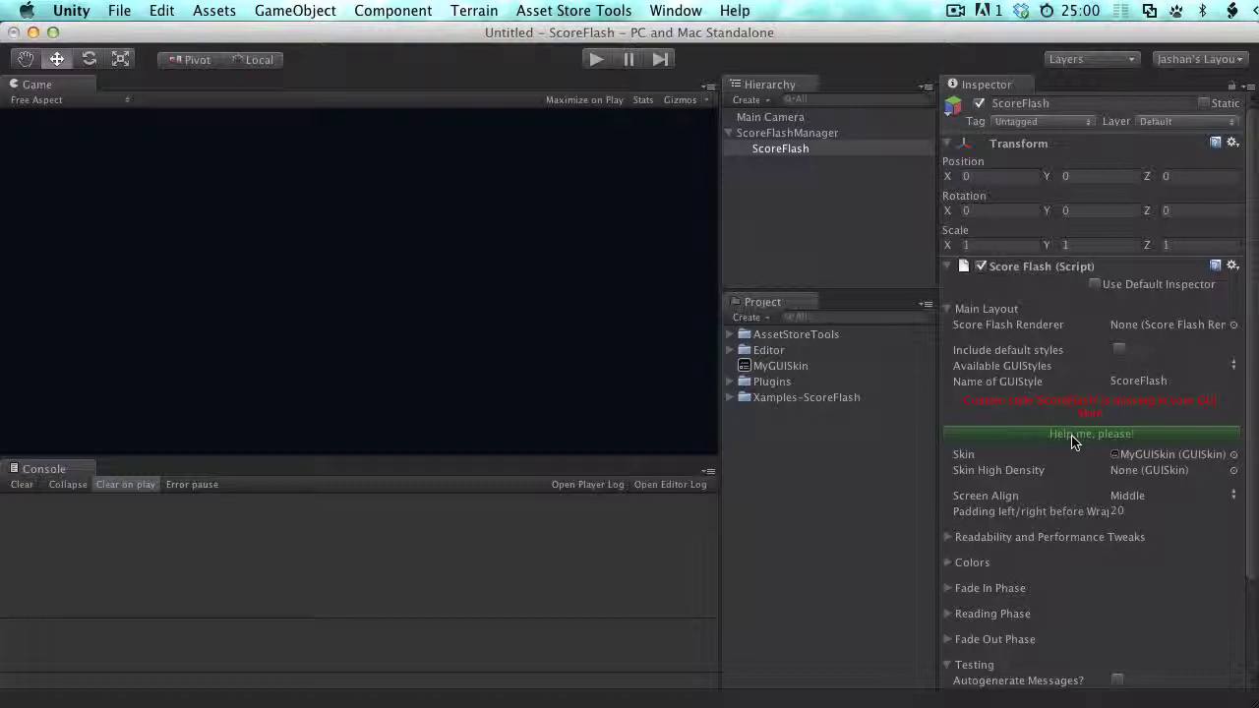
pyautogui.click(1008, 382)
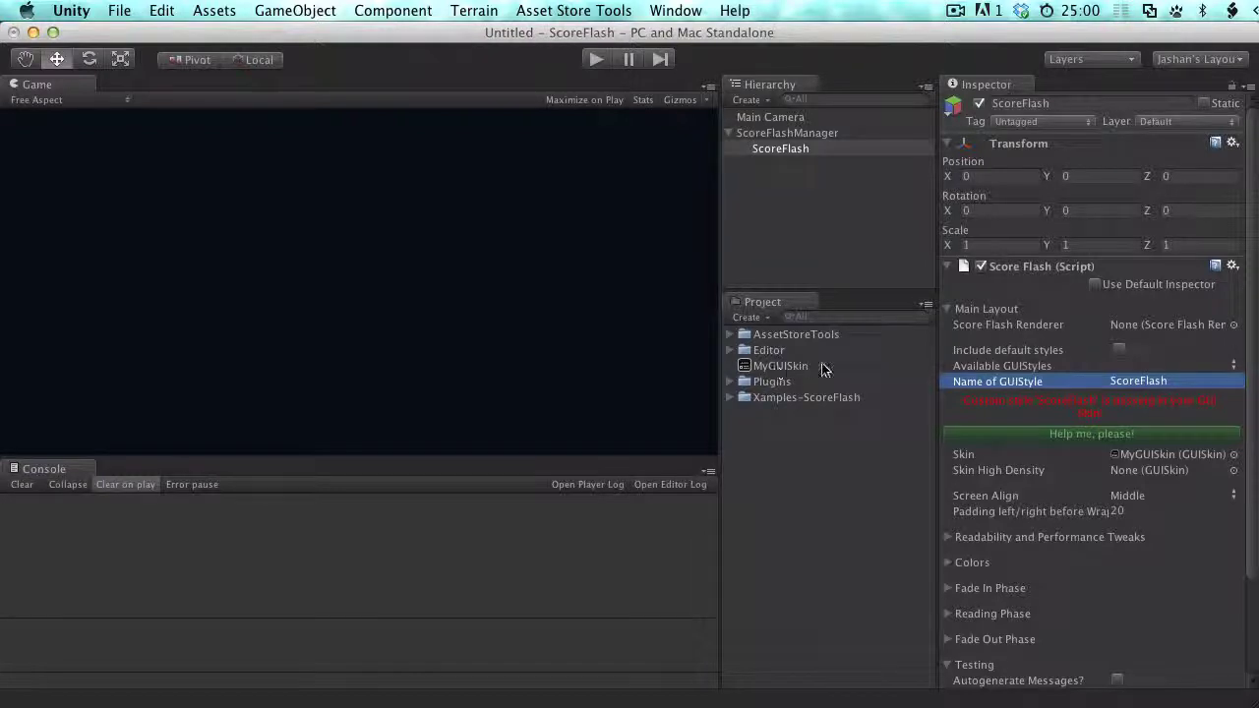
# - Try the default Label style on ScoreFlash, exclude the default styles again and restore the GUIStyle name ScoreFlash
pyautogui.click(1136, 367)
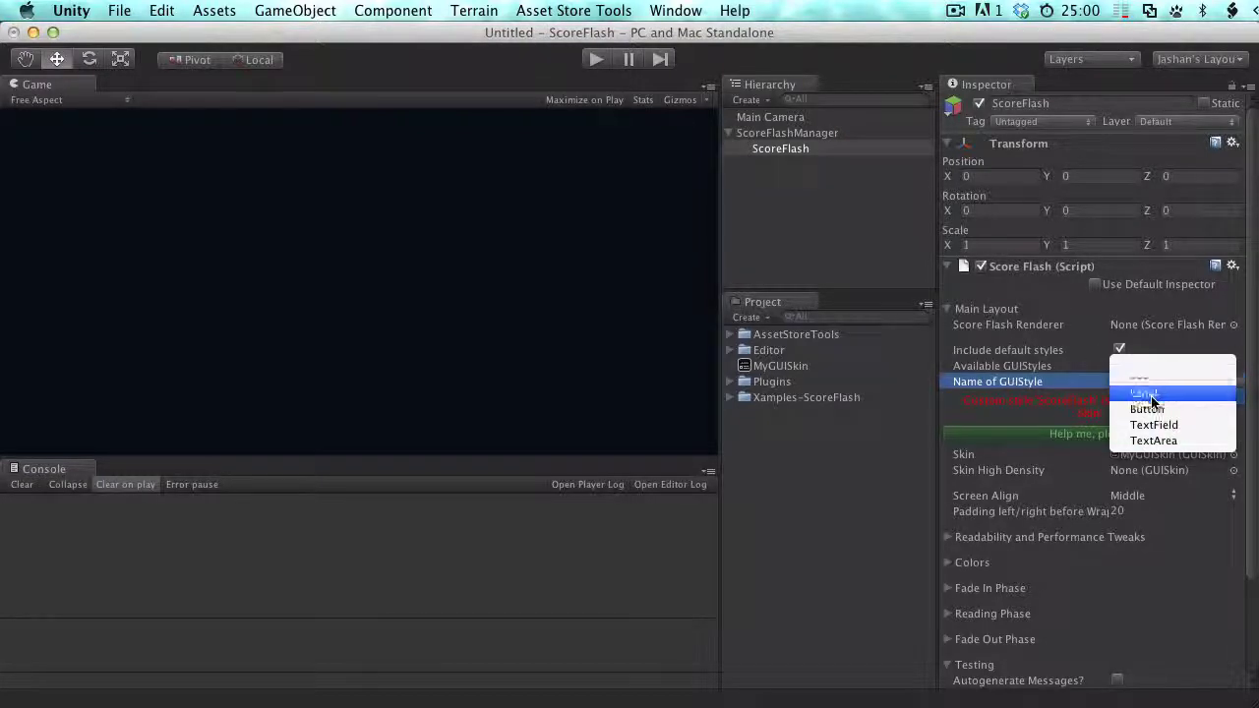
pyautogui.click(1161, 396)
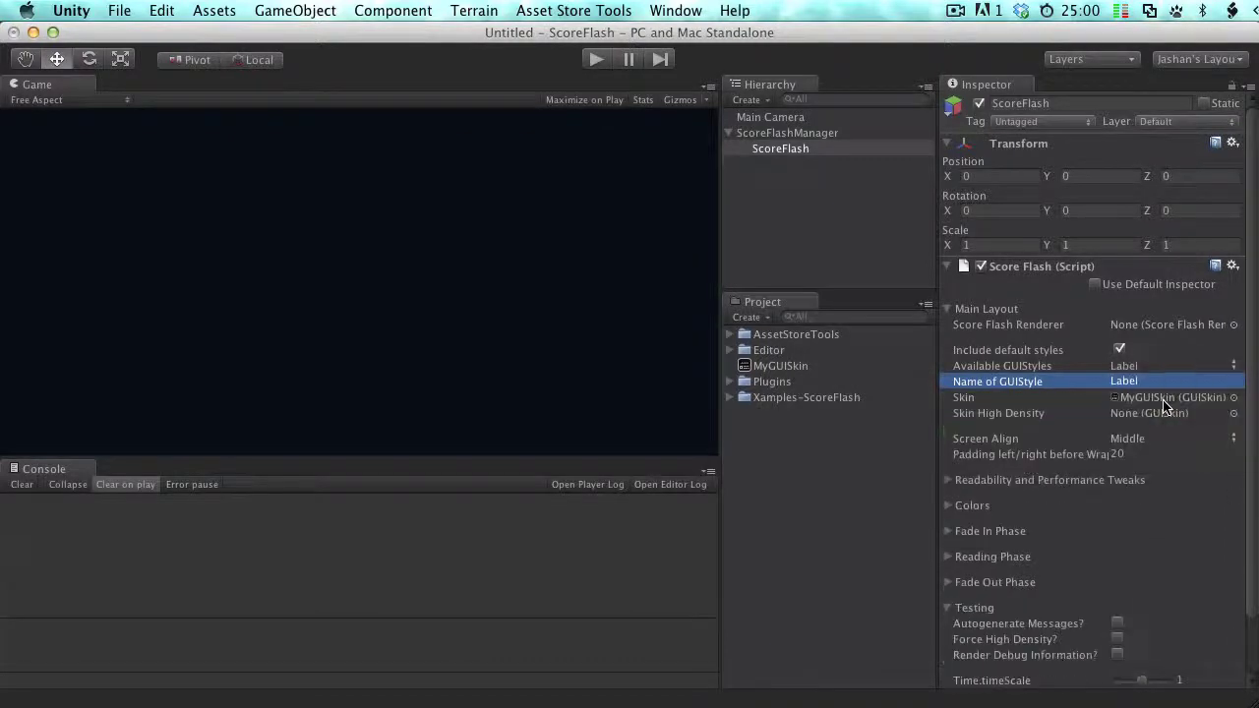
pyautogui.click(1119, 349)
pyautogui.write('Score')
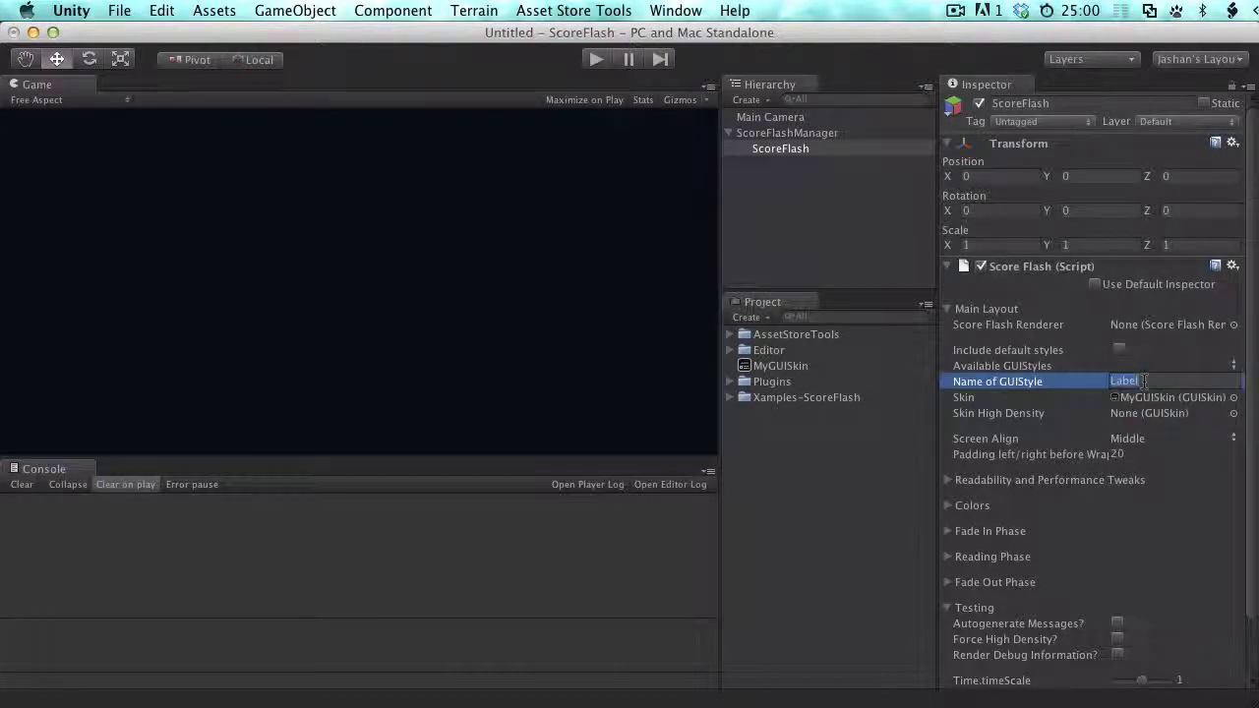
pyautogui.write('Flash')
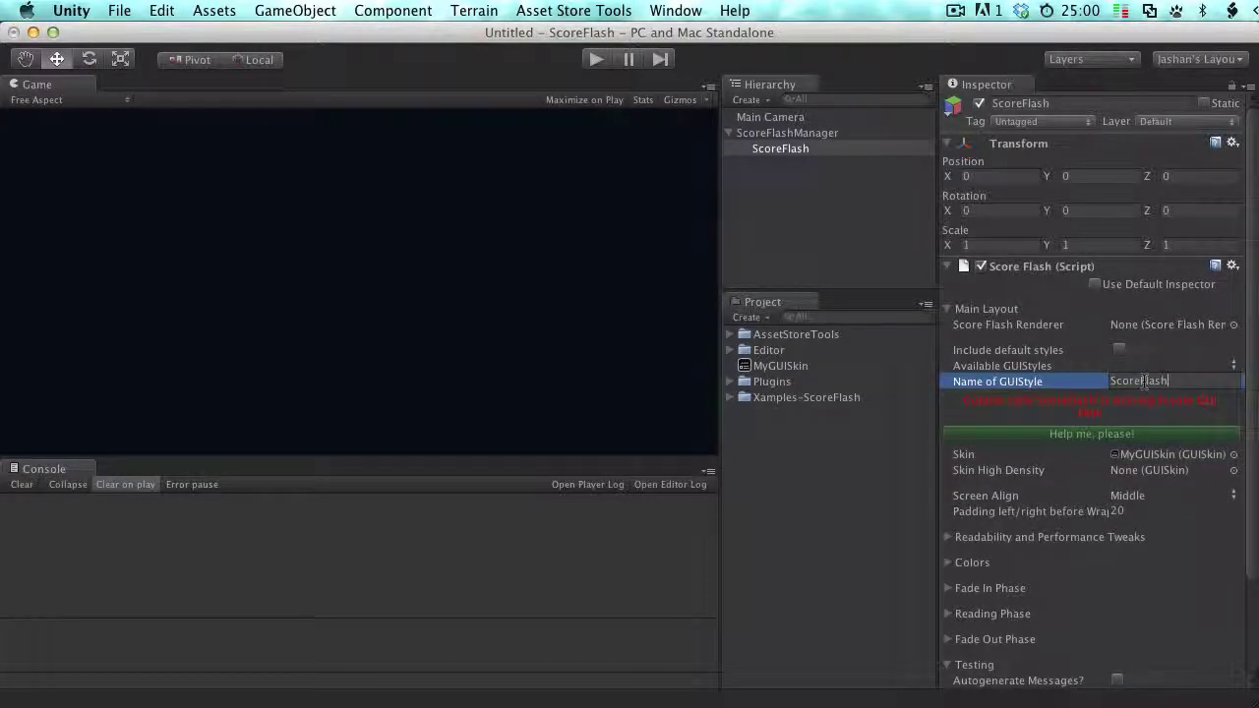
pyautogui.press('Return')
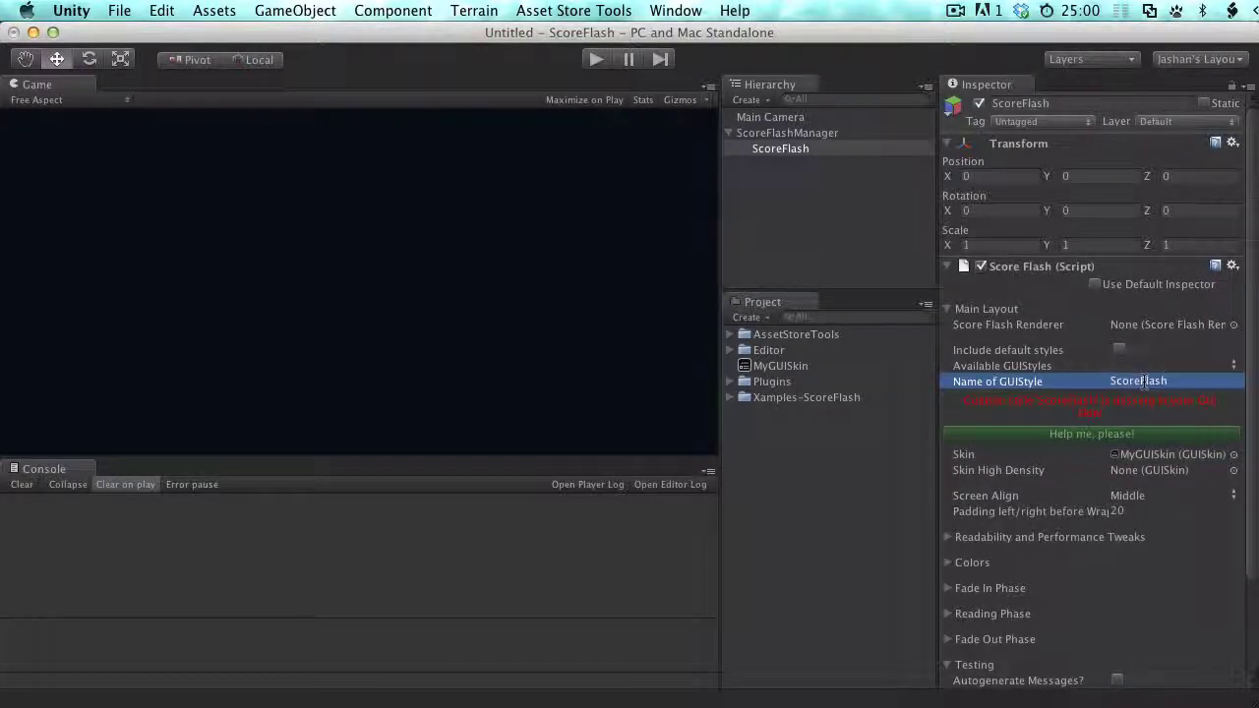
# - Name the first custom style of MyGUISkin ScoreFlash
pyautogui.click(773, 367)
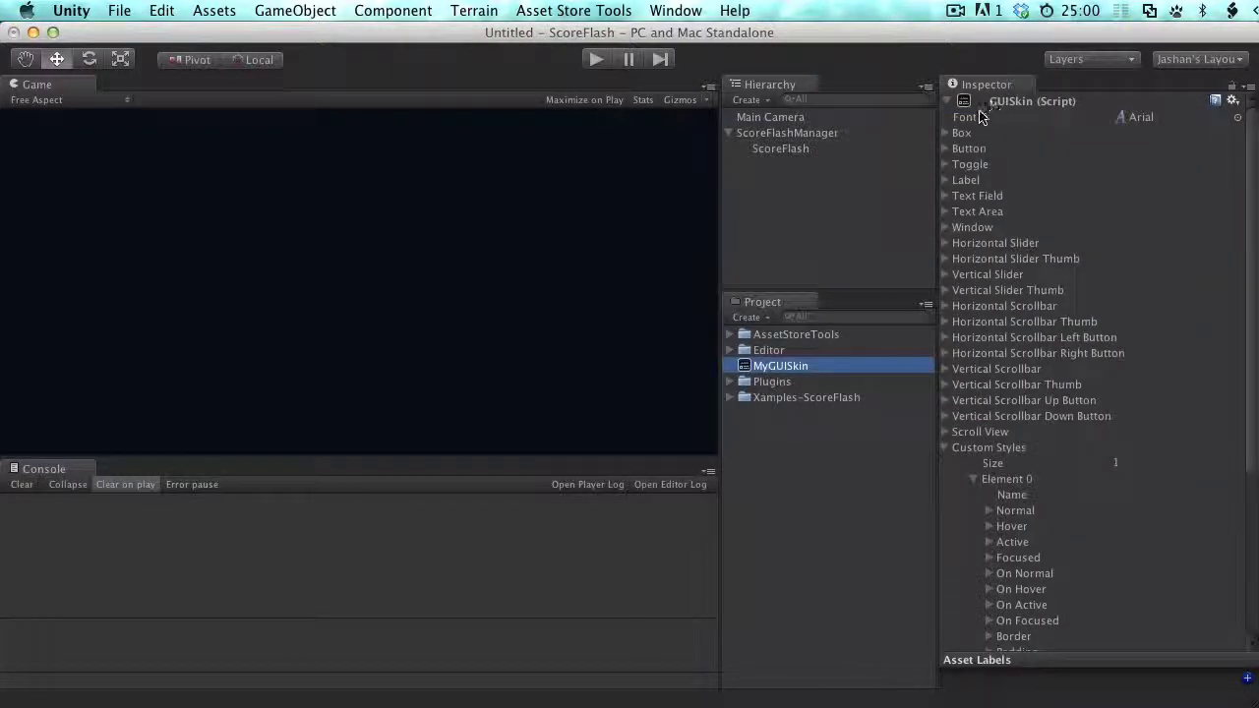
pyautogui.click(978, 118)
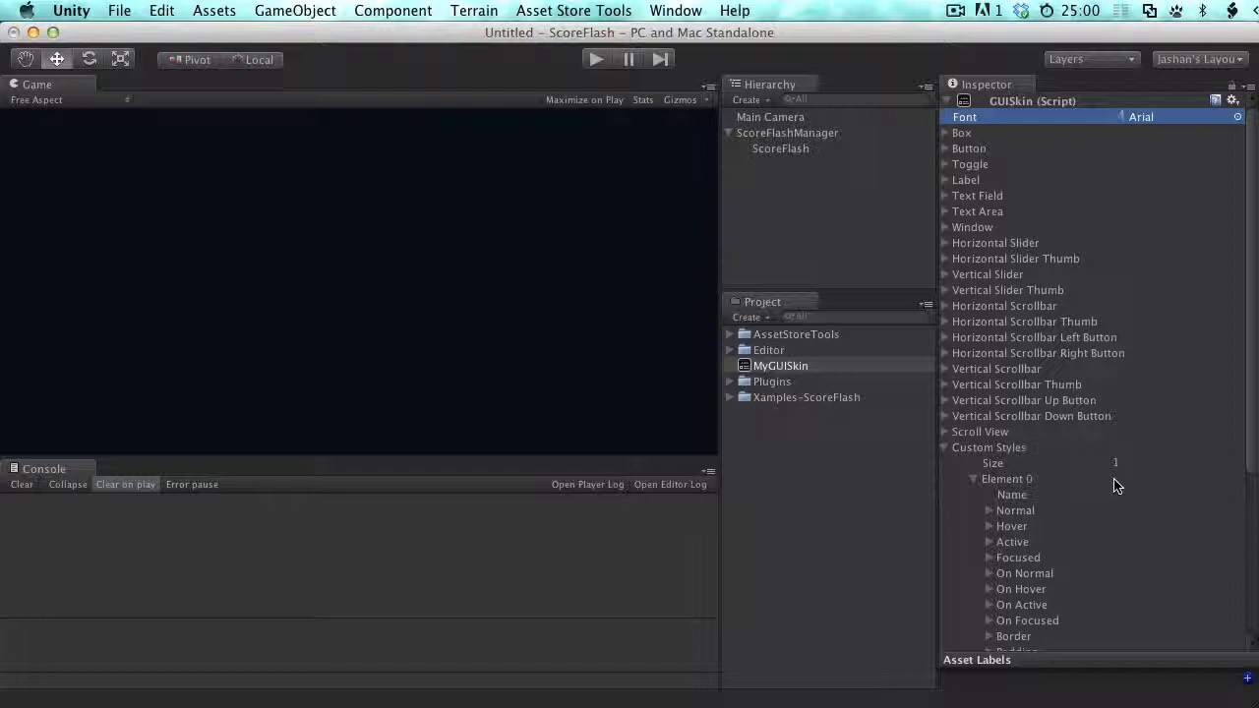
pyautogui.click(1117, 481)
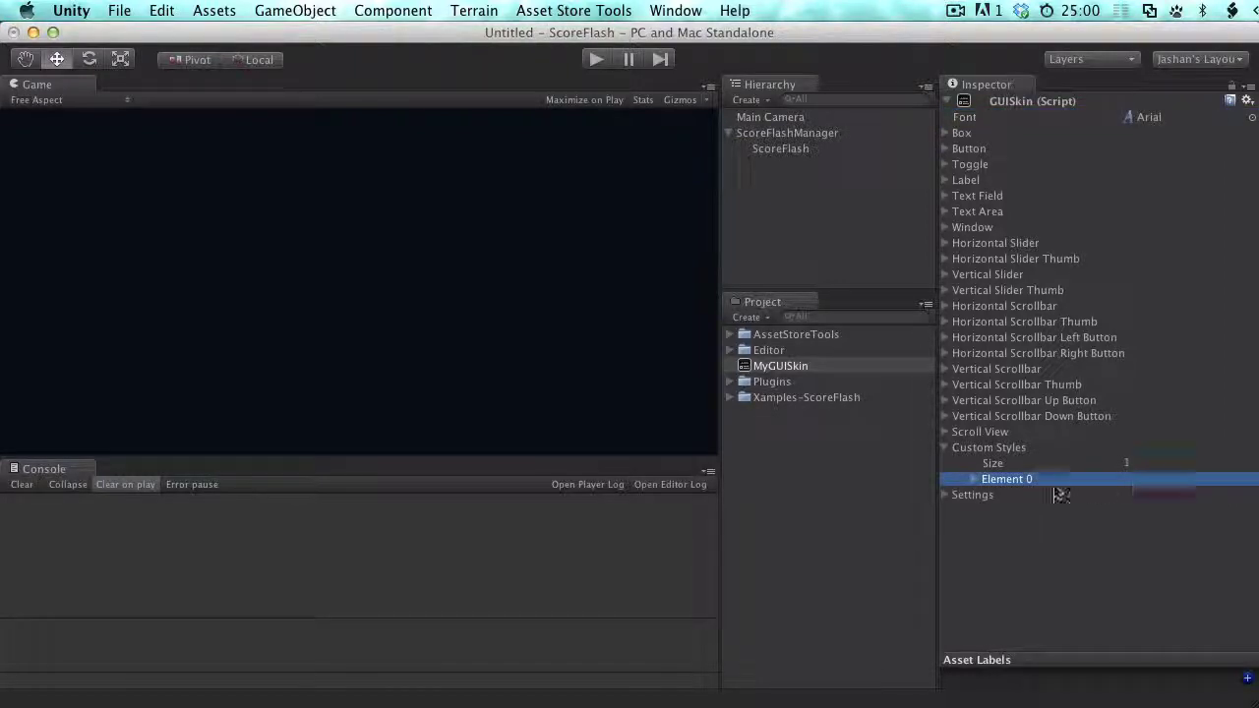
pyautogui.click(973, 479)
pyautogui.click(1023, 496)
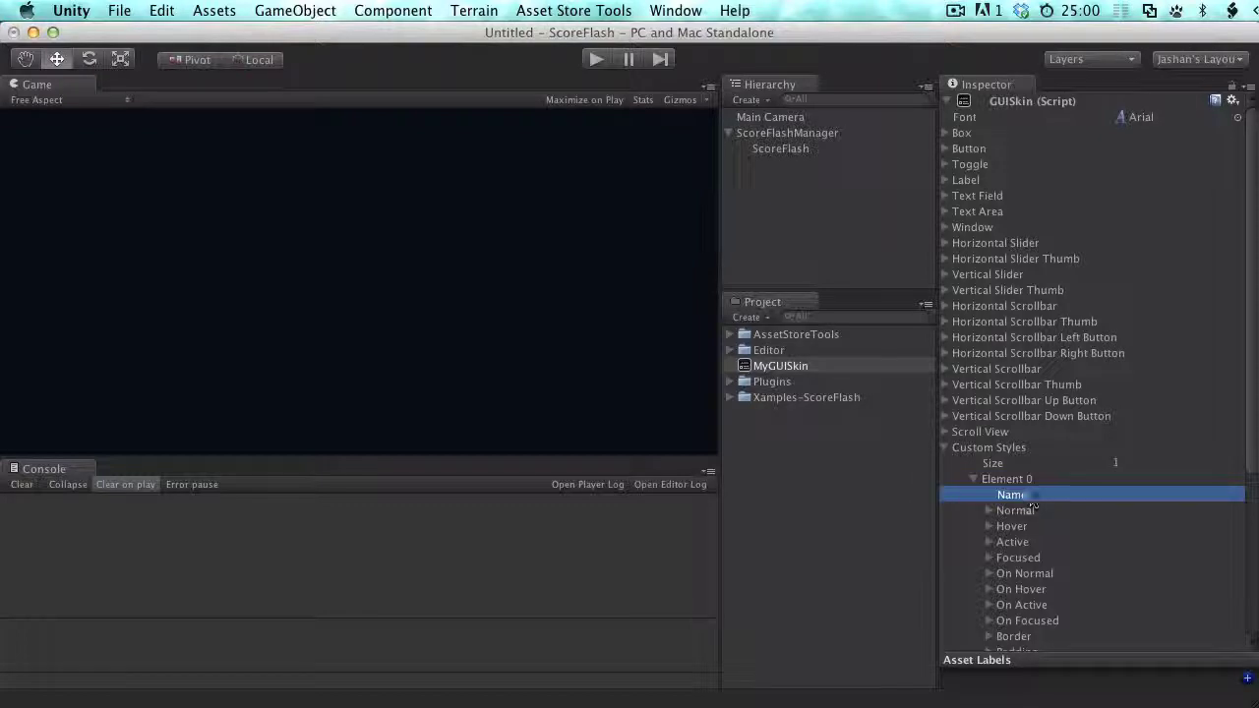
pyautogui.click(1132, 495)
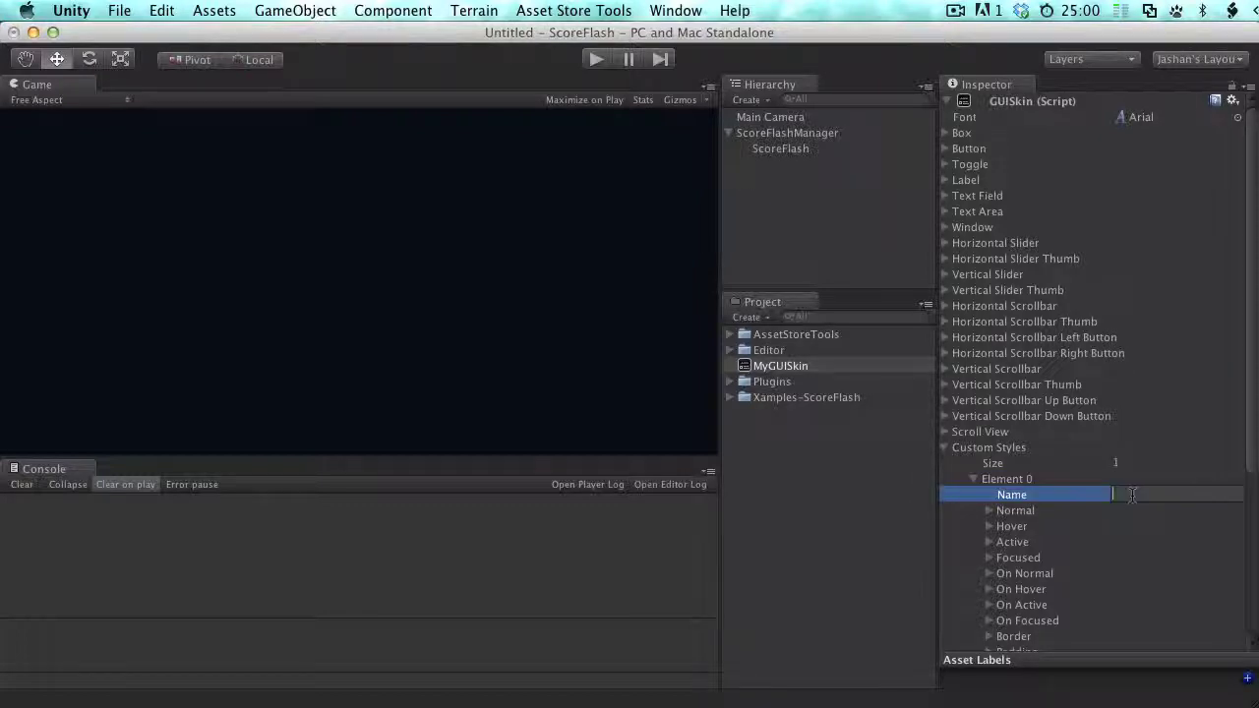
pyautogui.click(954, 447)
pyautogui.click(946, 448)
pyautogui.click(947, 448)
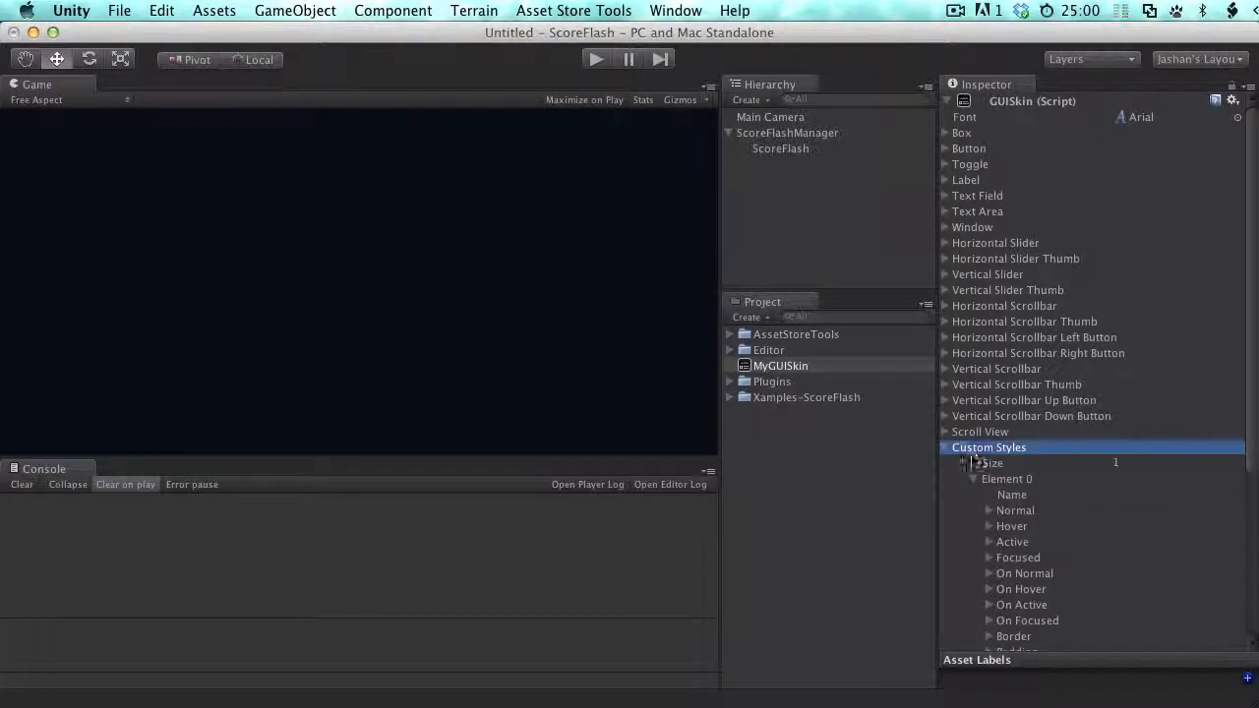
pyautogui.click(1023, 495)
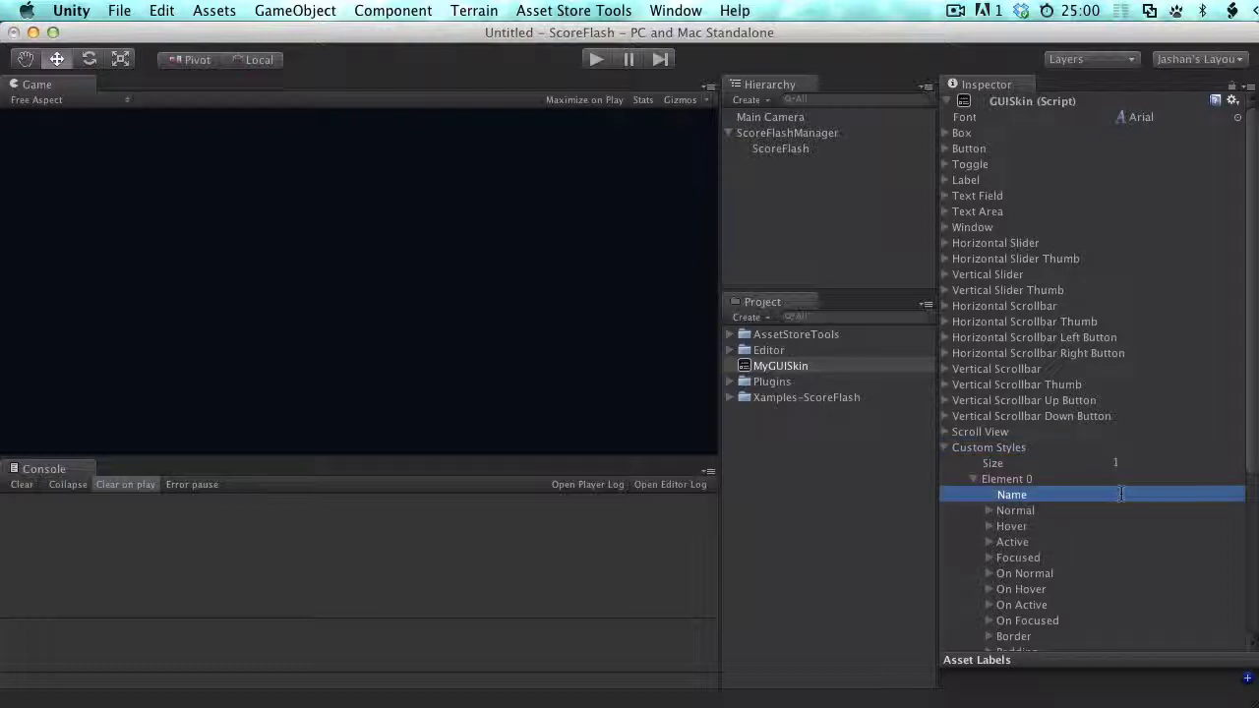
pyautogui.click(1126, 495)
pyautogui.write('ScoreFL')
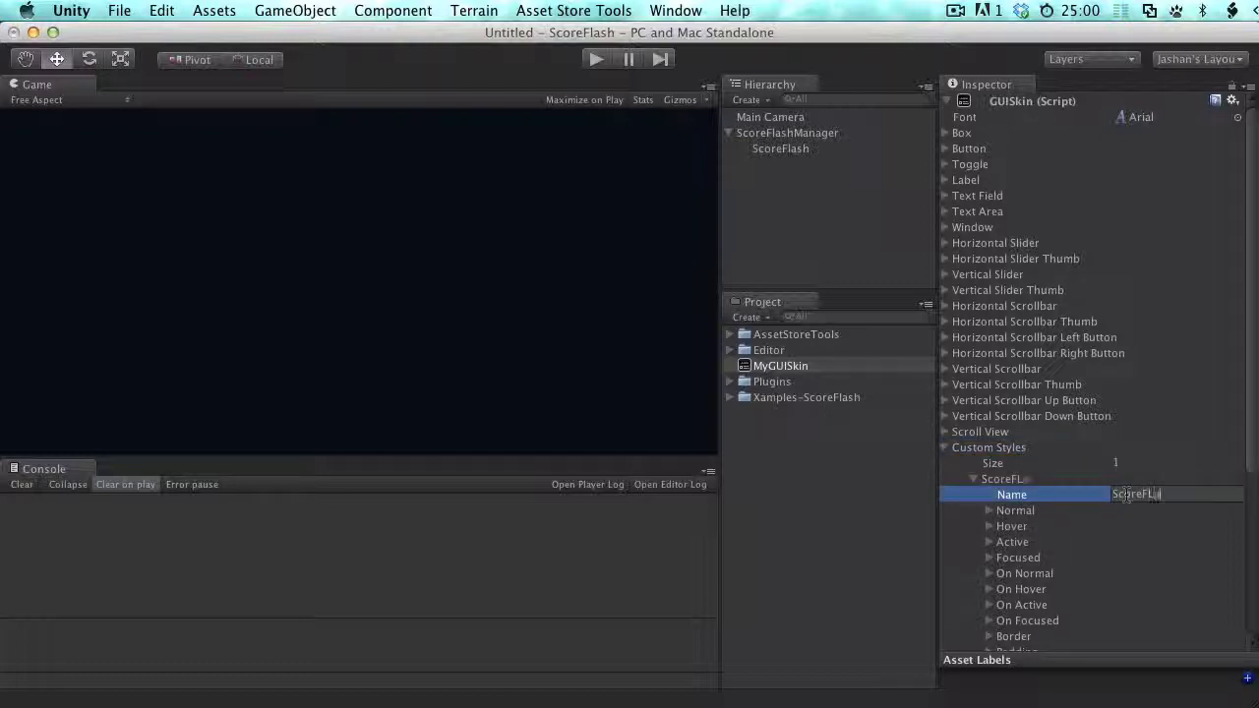
pyautogui.press('BackSpace')
pyautogui.write('lash')
pyautogui.press('Return')
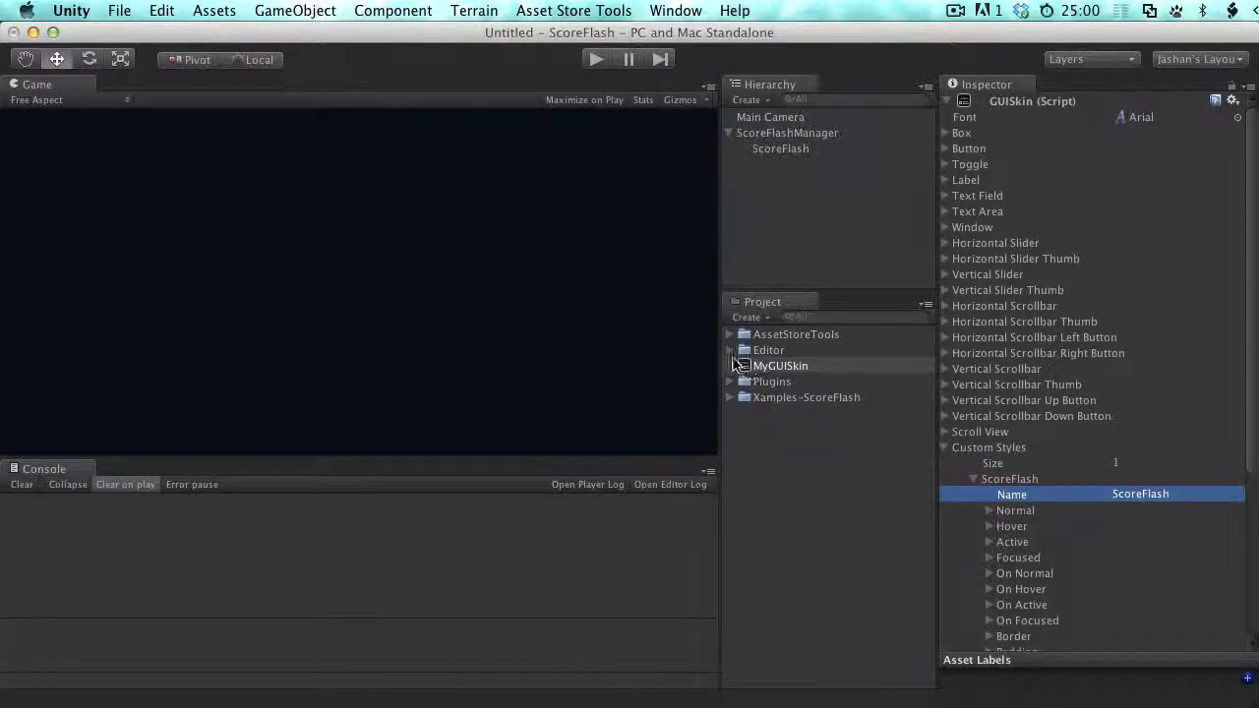
# - Assign the EraserRegular50 font from the Xamples-ScoreFlash fonts to the ScoreFlash custom style in MyGUISkin
pyautogui.click(730, 398)
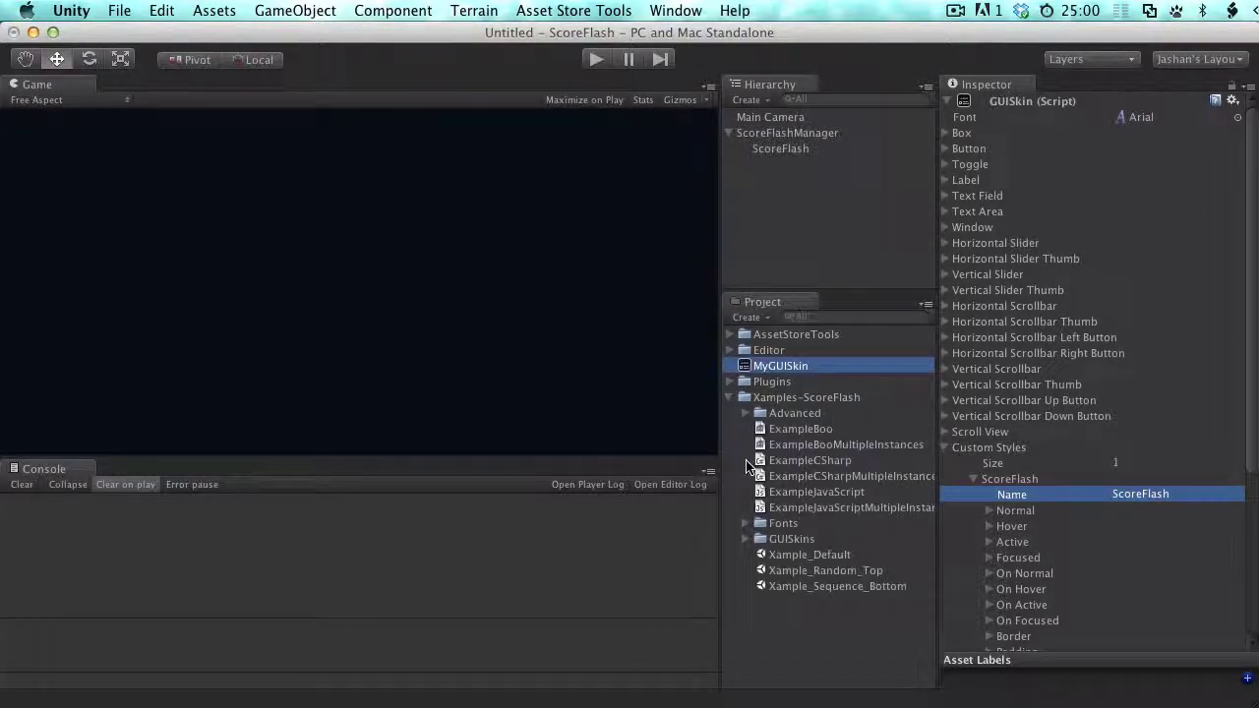
pyautogui.click(745, 523)
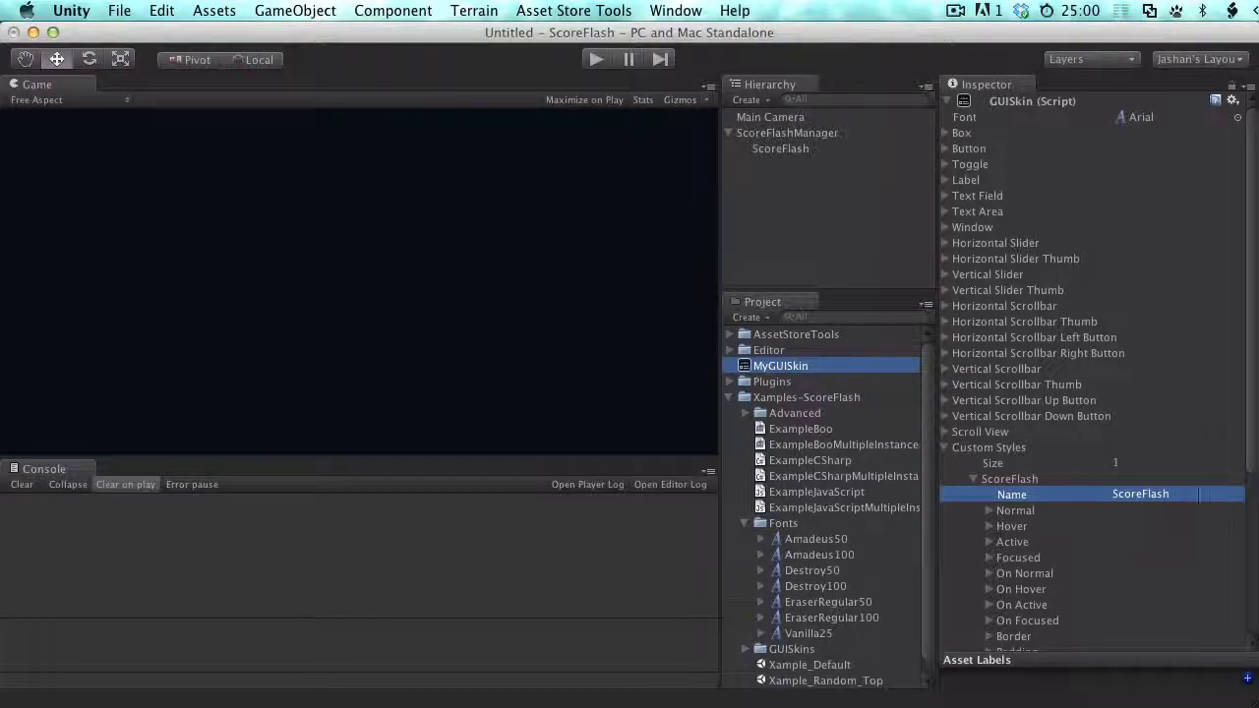
pyautogui.moveTo(1251, 454); pyautogui.dragTo(1244, 640)
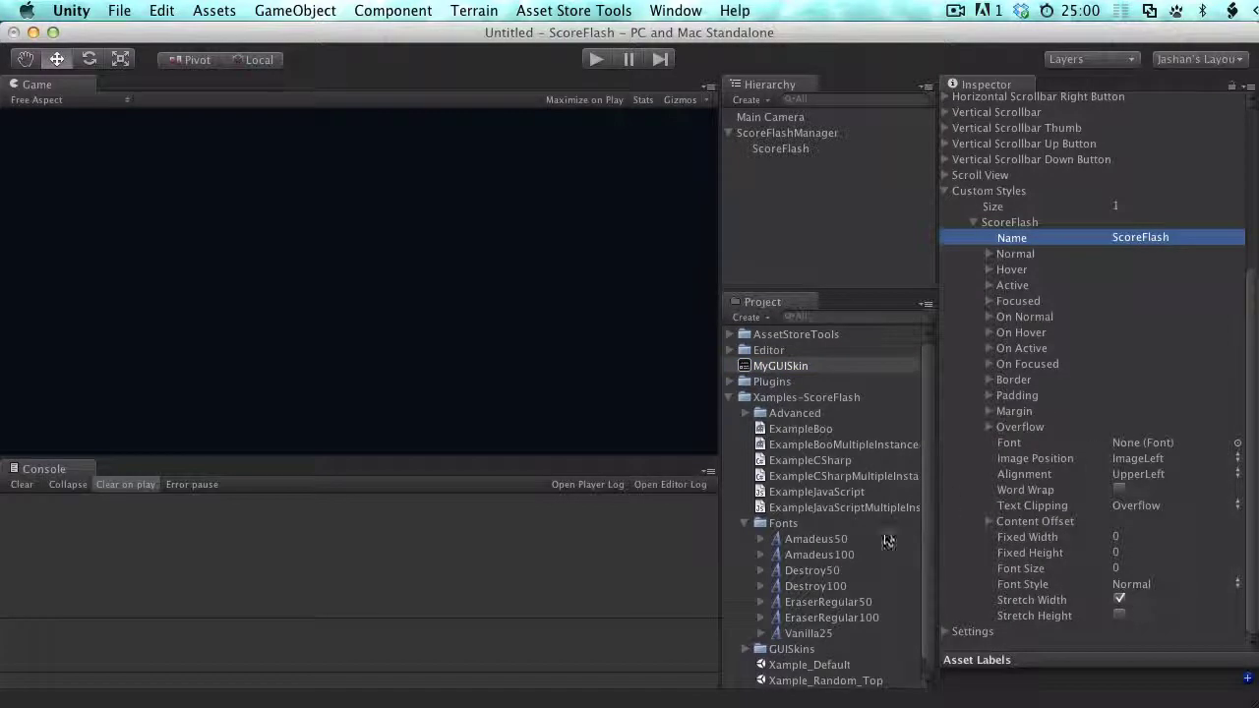
pyautogui.click(822, 606)
pyautogui.moveTo(822, 606)
pyautogui.mouseDown()
pyautogui.moveTo(1138, 427)
pyautogui.moveTo(1144, 445)
pyautogui.mouseUp()
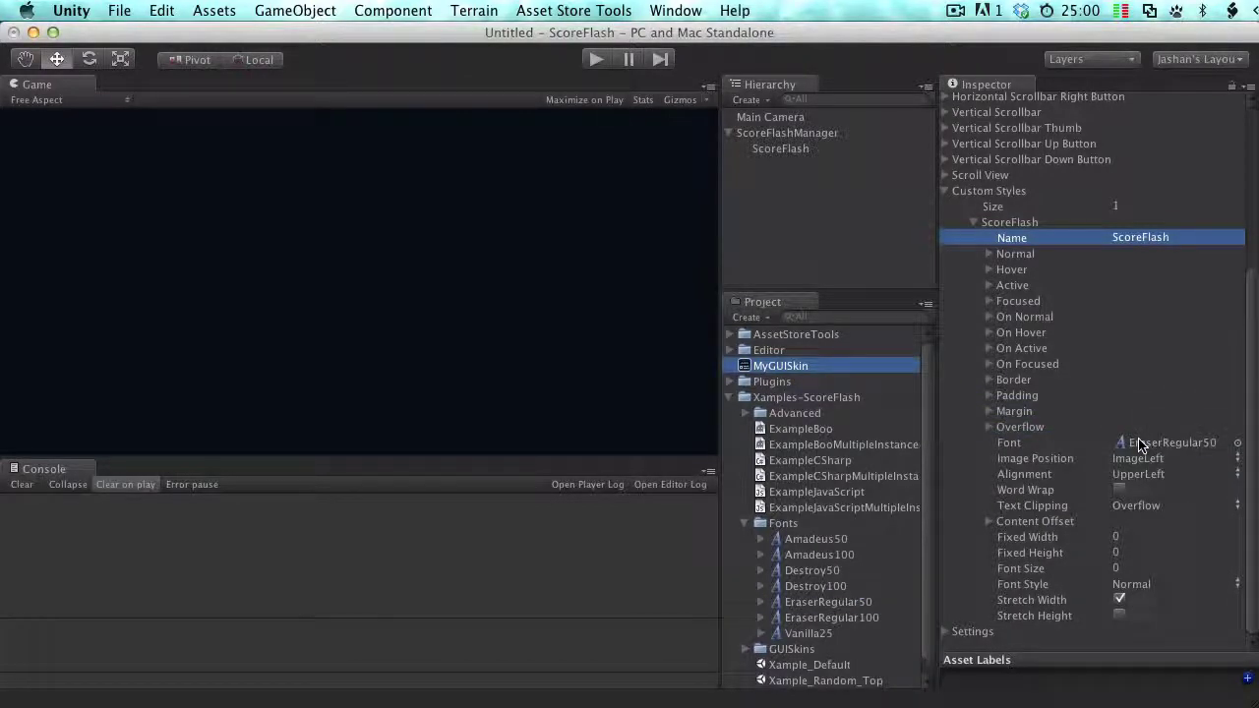
pyautogui.scroll(8, 1139, 444)
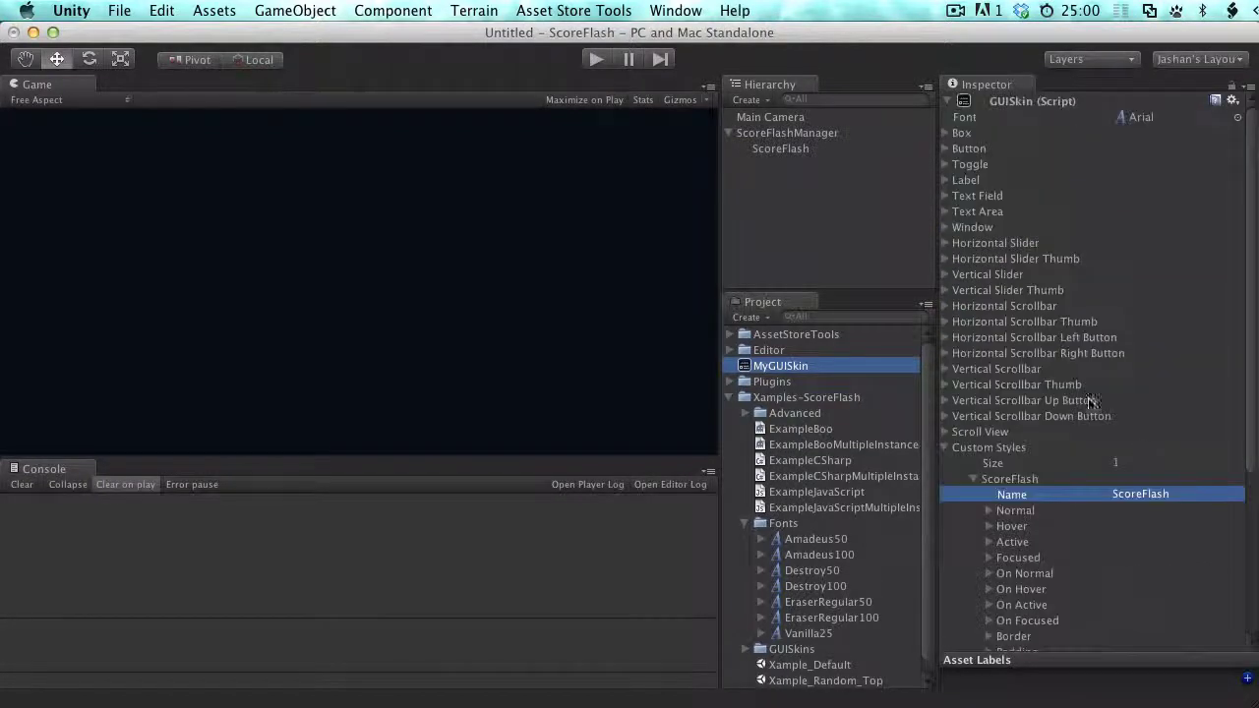
# - Try the GUIStyle name ScoreFlashX on the ScoreFlash object and restore it to ScoreFlash
pyautogui.click(797, 152)
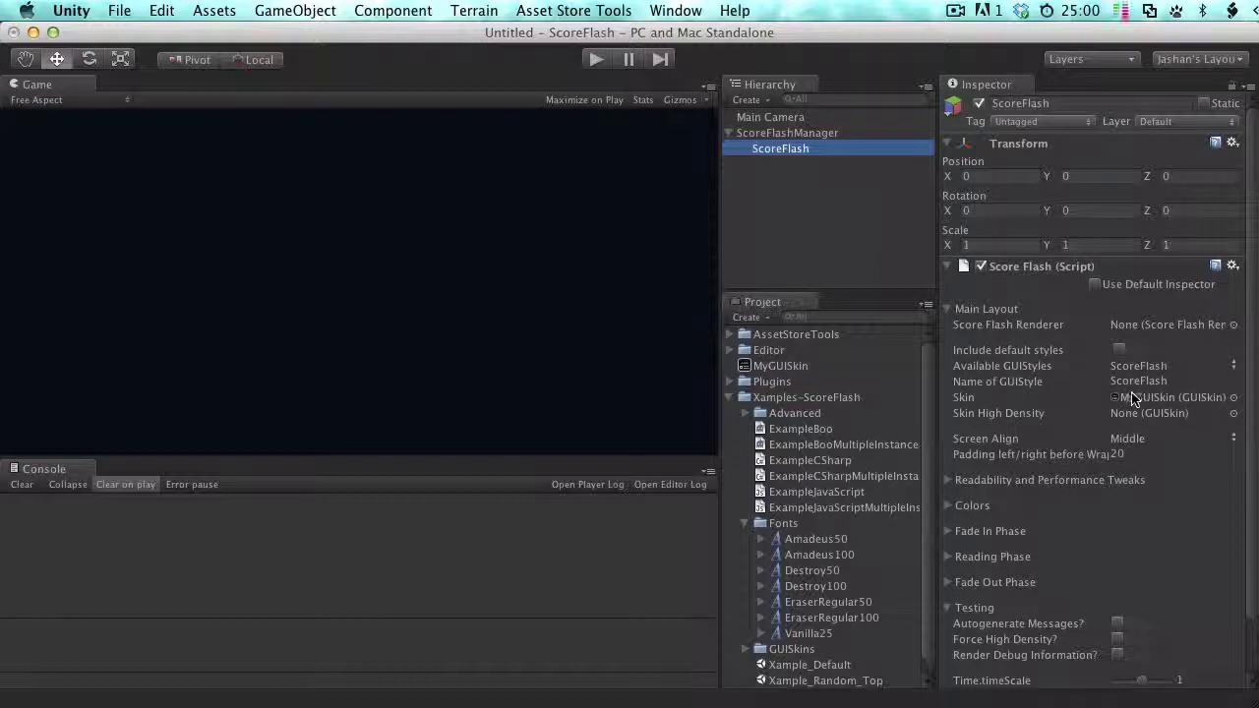
pyautogui.click(1171, 382)
pyautogui.write('X')
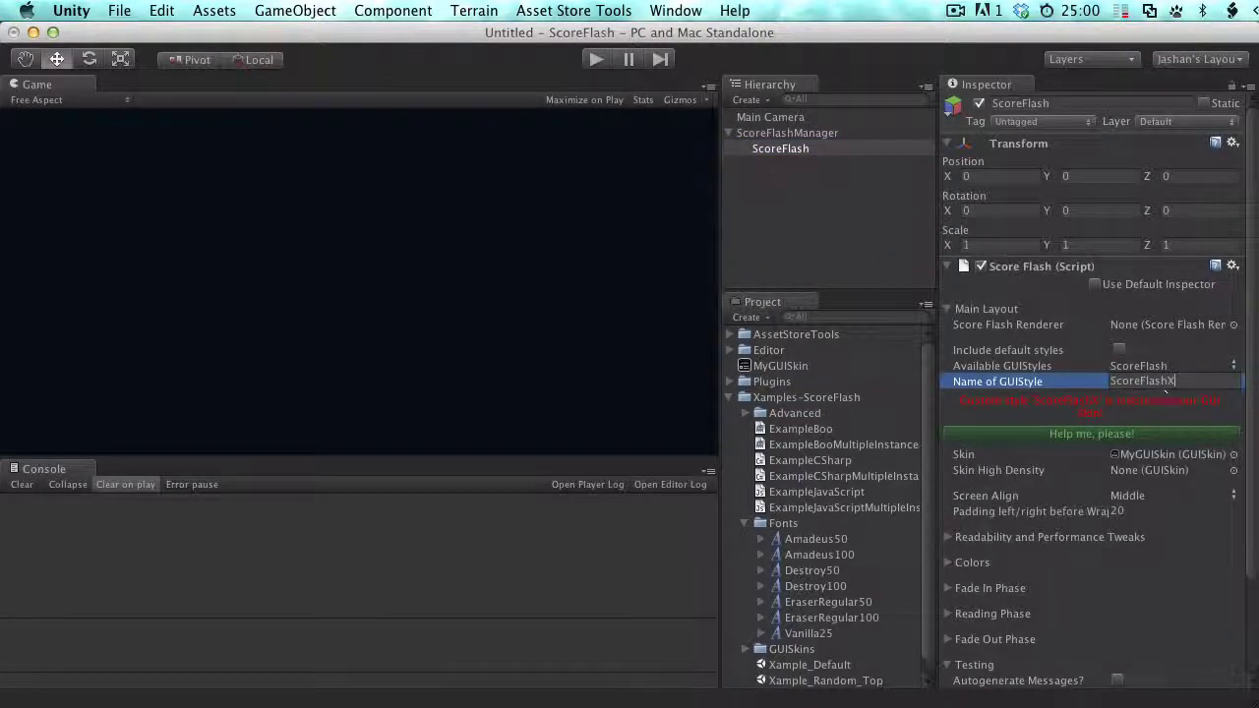
pyautogui.press('BackSpace')
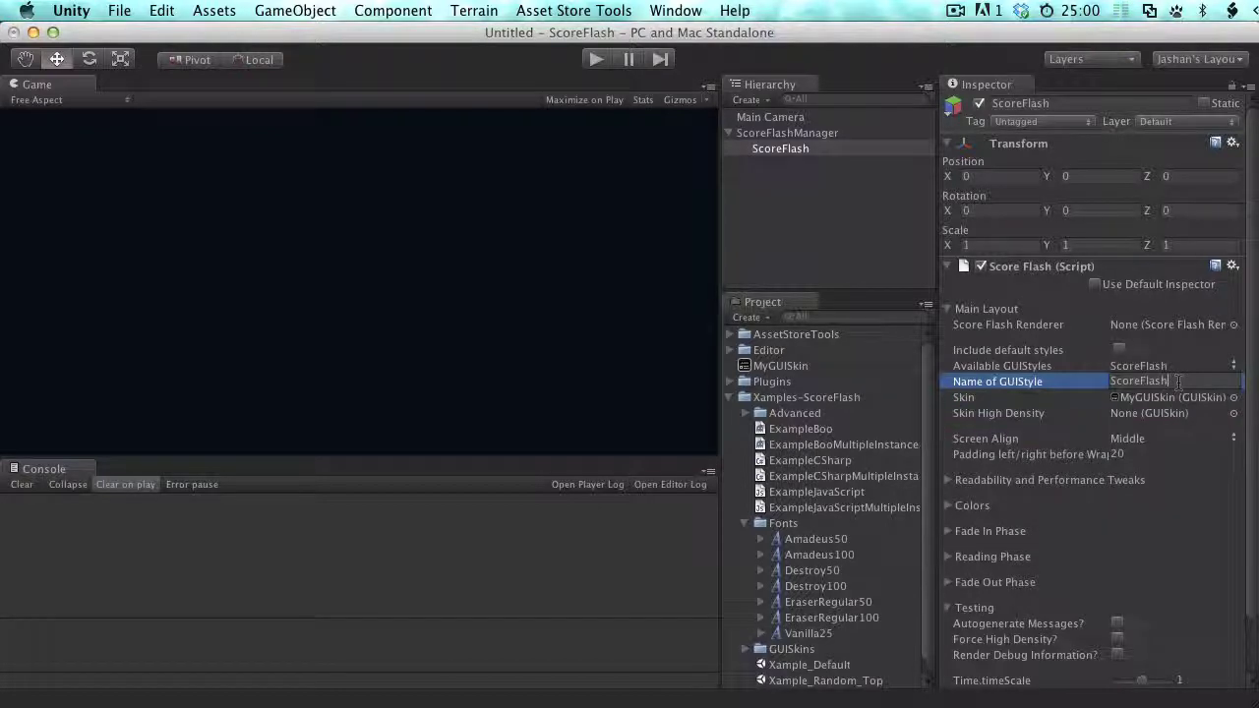
pyautogui.press('Return')
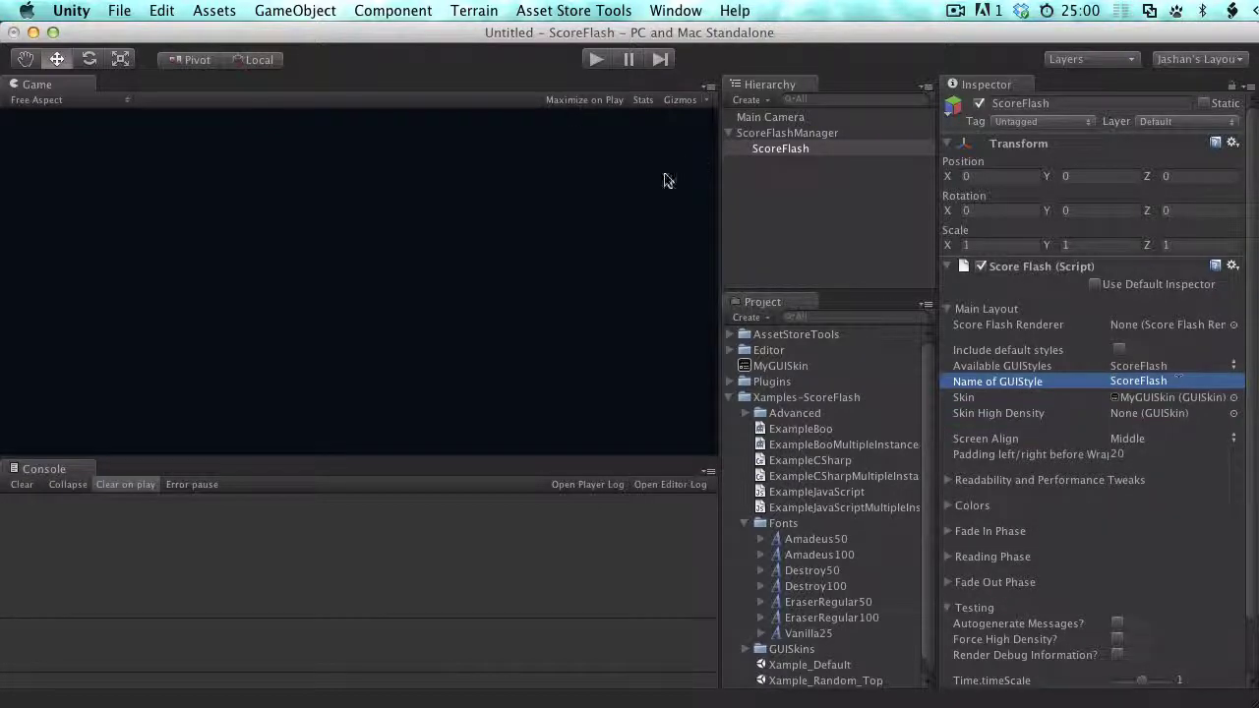
# - Enable Autogenerate Messages in the ScoreFlash testing settings and run the scene to preview the messages
pyautogui.click(1119, 623)
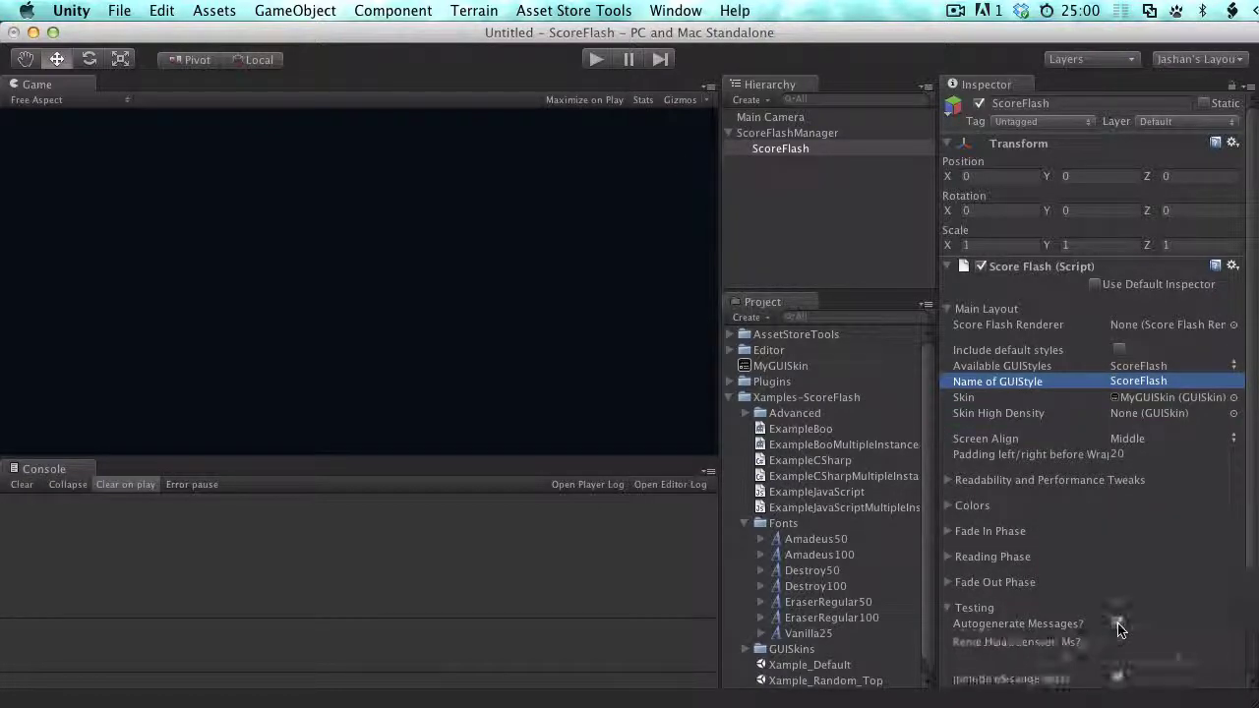
pyautogui.scroll(-2, 1121, 625)
pyautogui.scroll(2, 1126, 626)
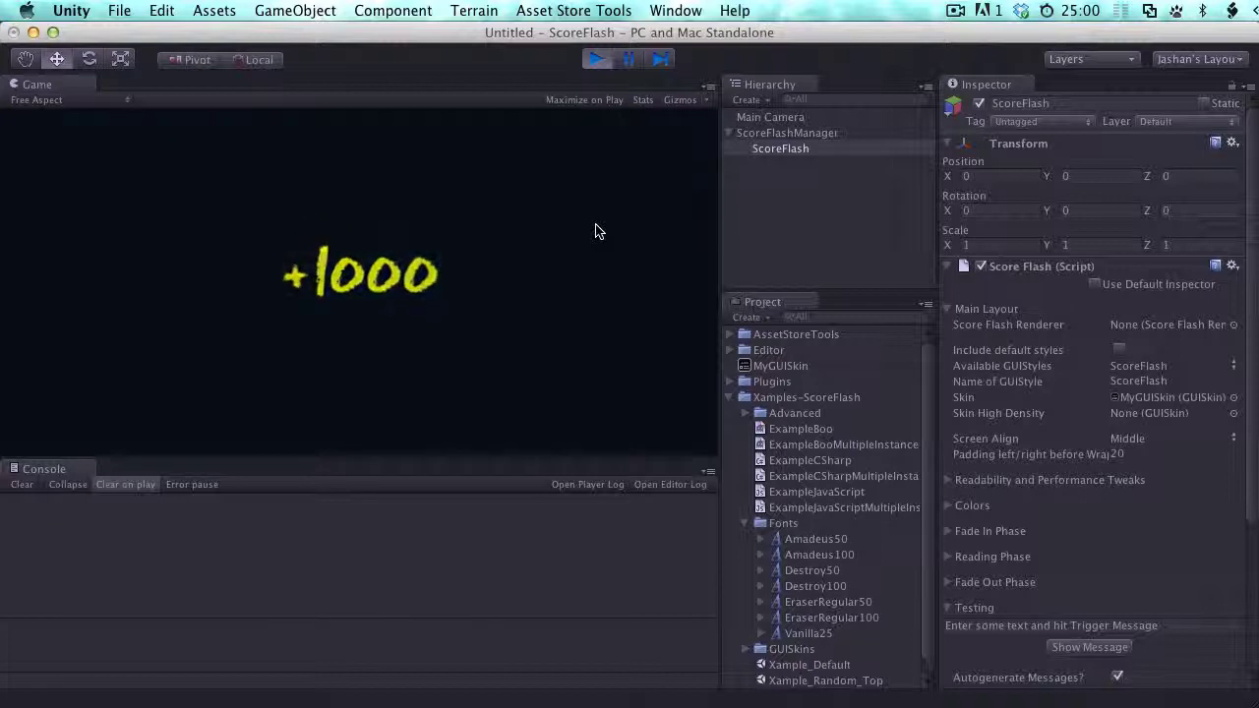
# - Stop the running scene and set the Skin of the ScoreFlash object to None
pyautogui.click(596, 59)
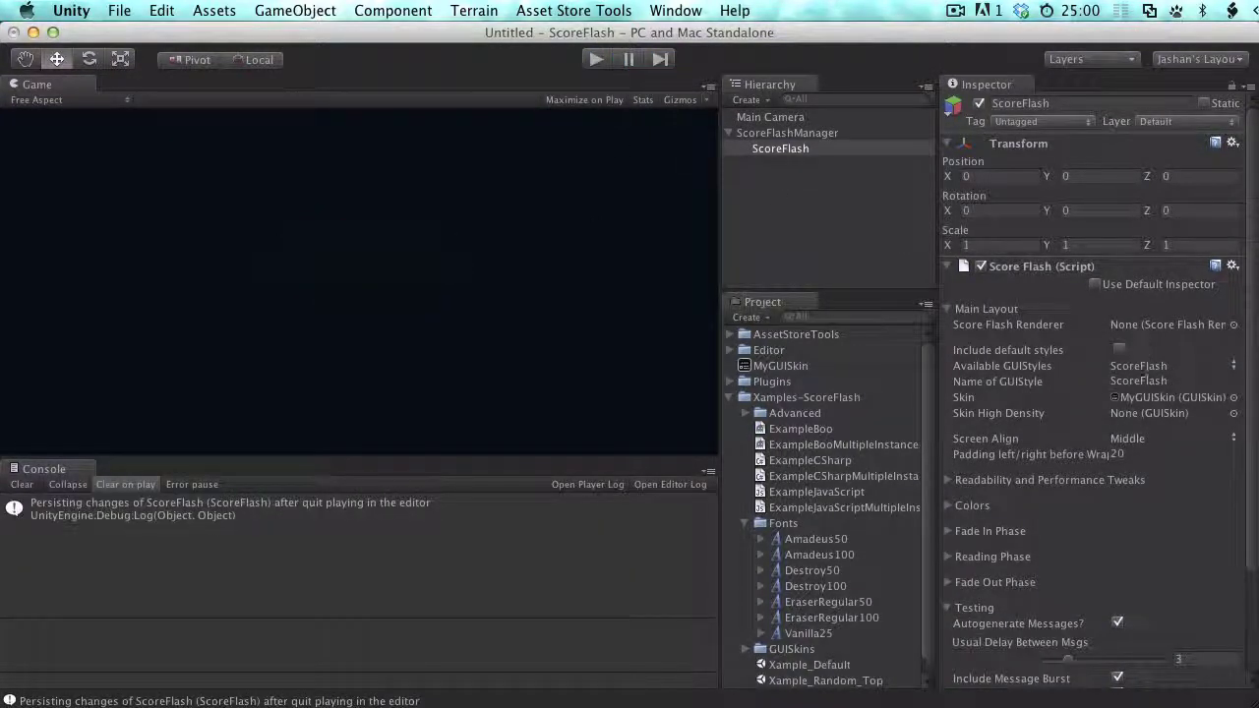
pyautogui.click(1216, 397)
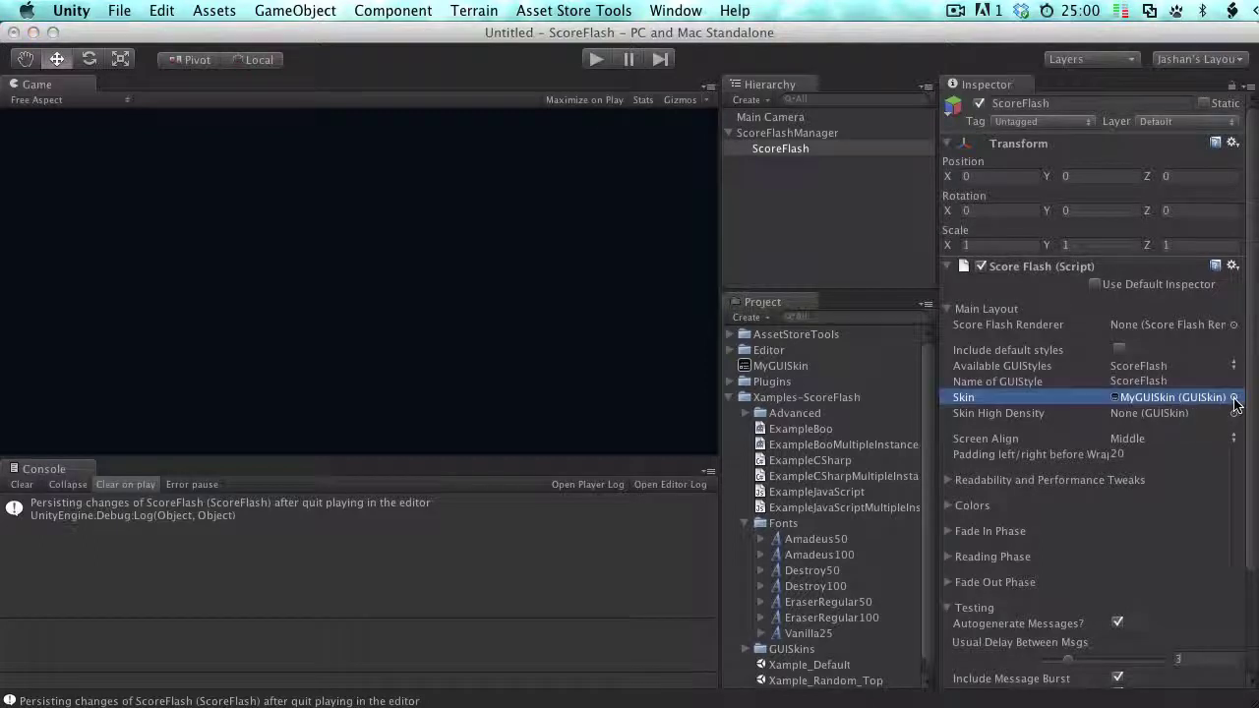
pyautogui.moveTo(0, 265); pyautogui.dragTo(973, 273)
pyautogui.click(758, 333)
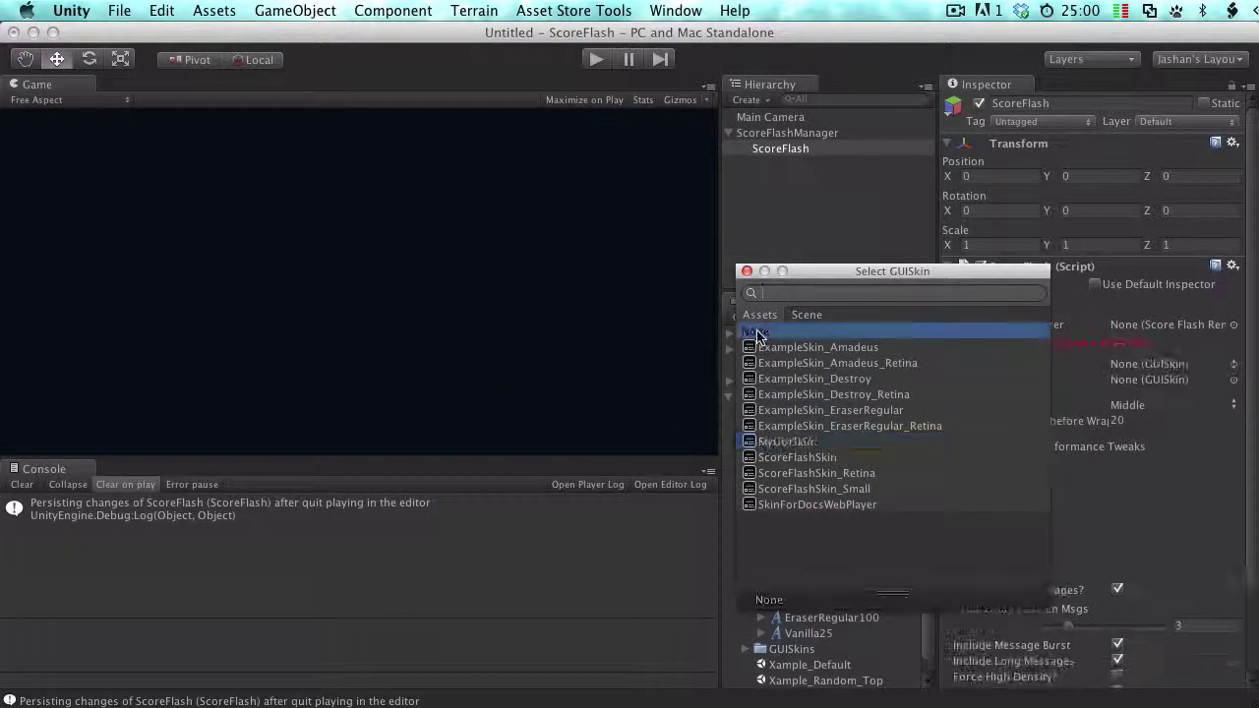
pyautogui.click(746, 270)
# - Clear the console, briefly run the scene without a skin, and inspect the logged warning and error
pyautogui.click(22, 484)
pyautogui.click(596, 59)
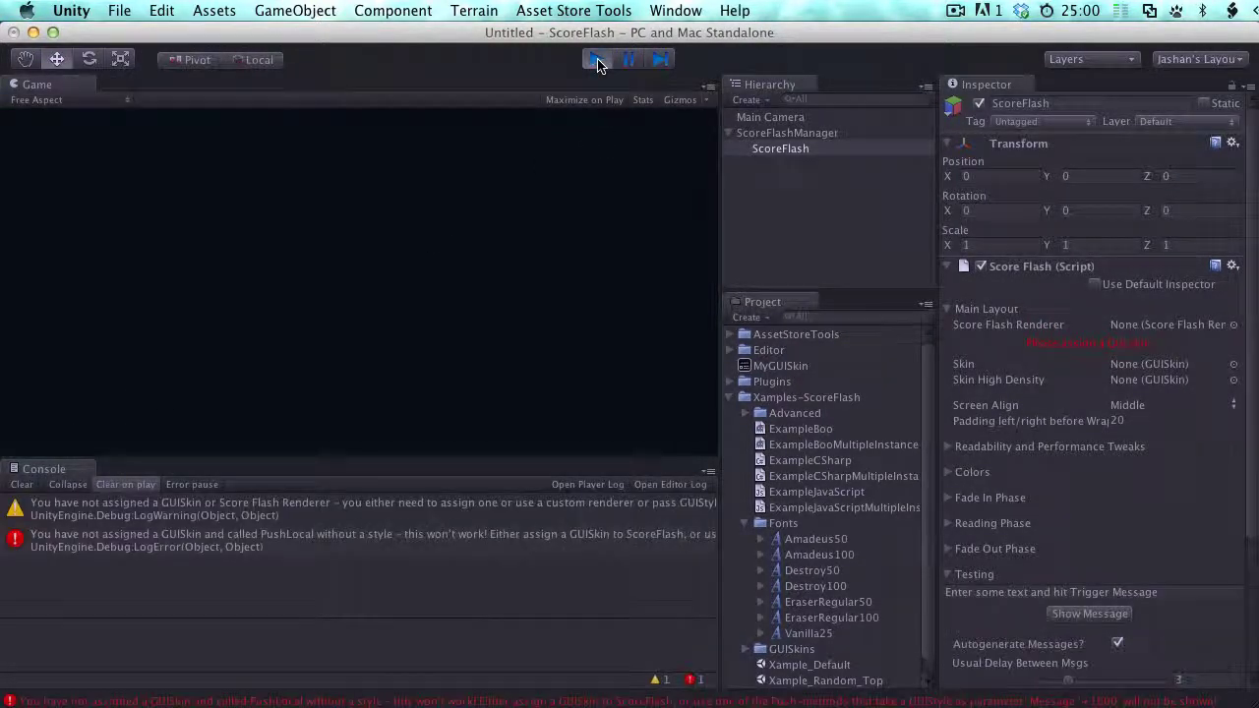
pyautogui.press('super+p')
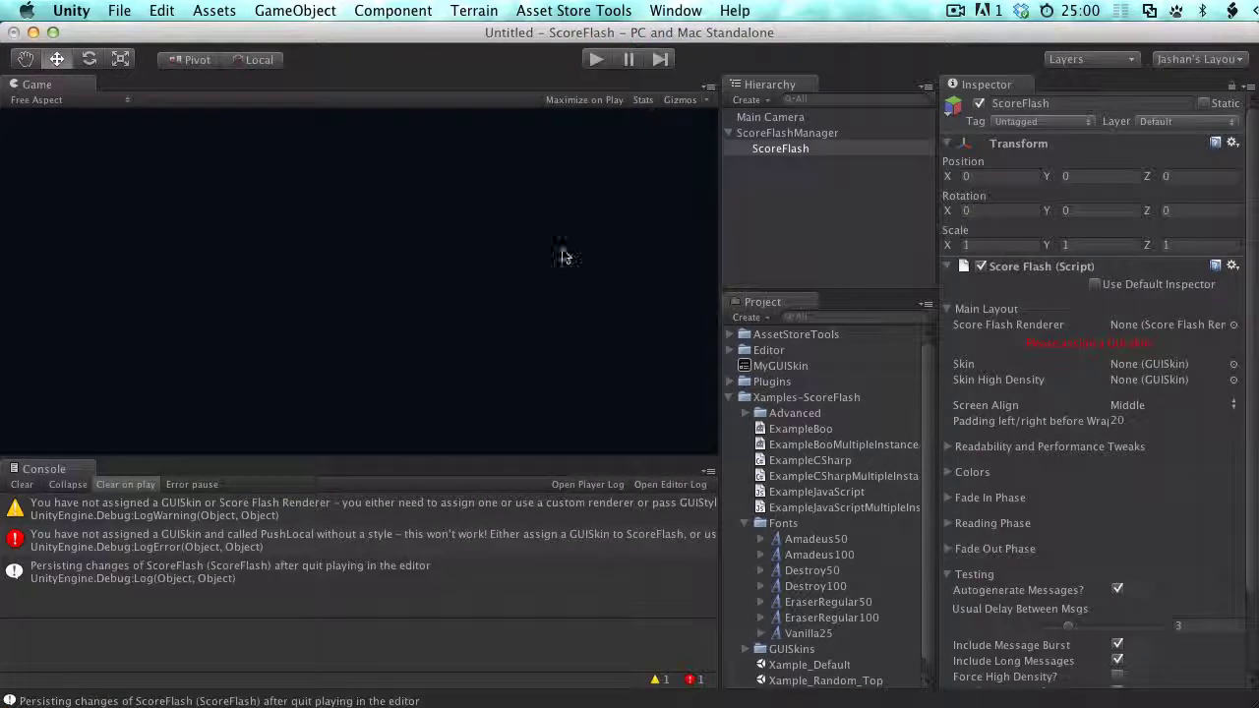
pyautogui.click(155, 515)
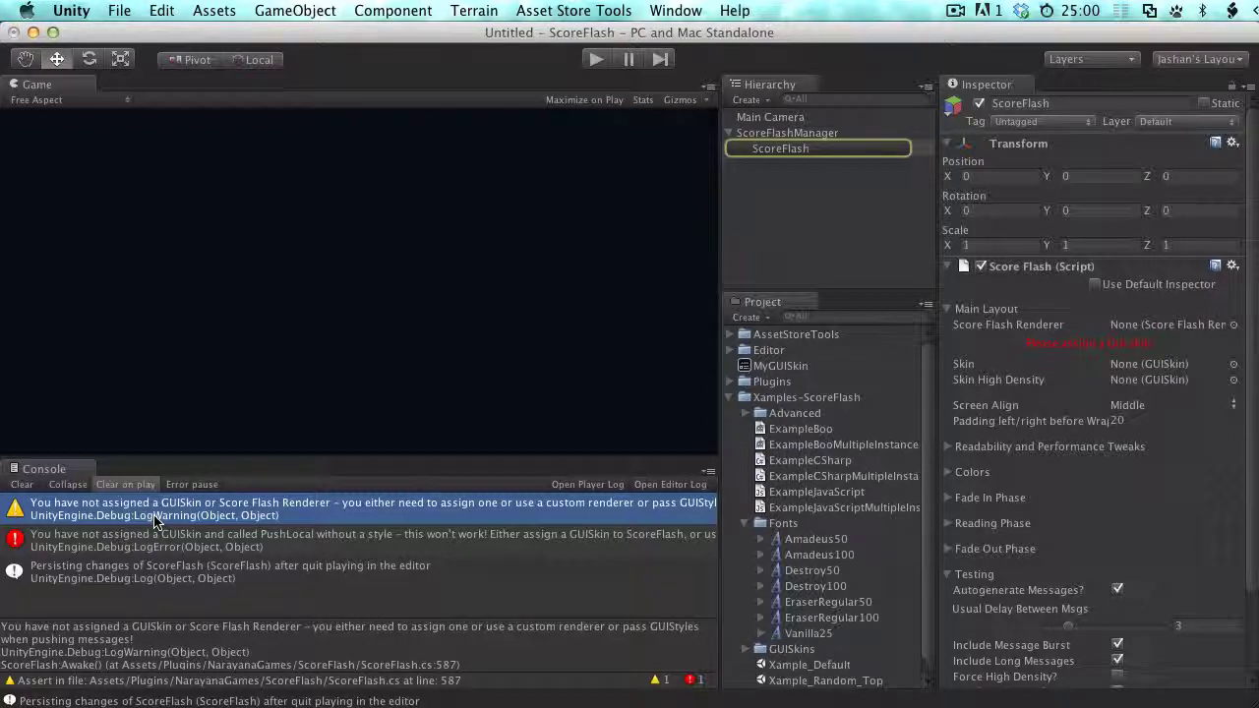
pyautogui.click(167, 541)
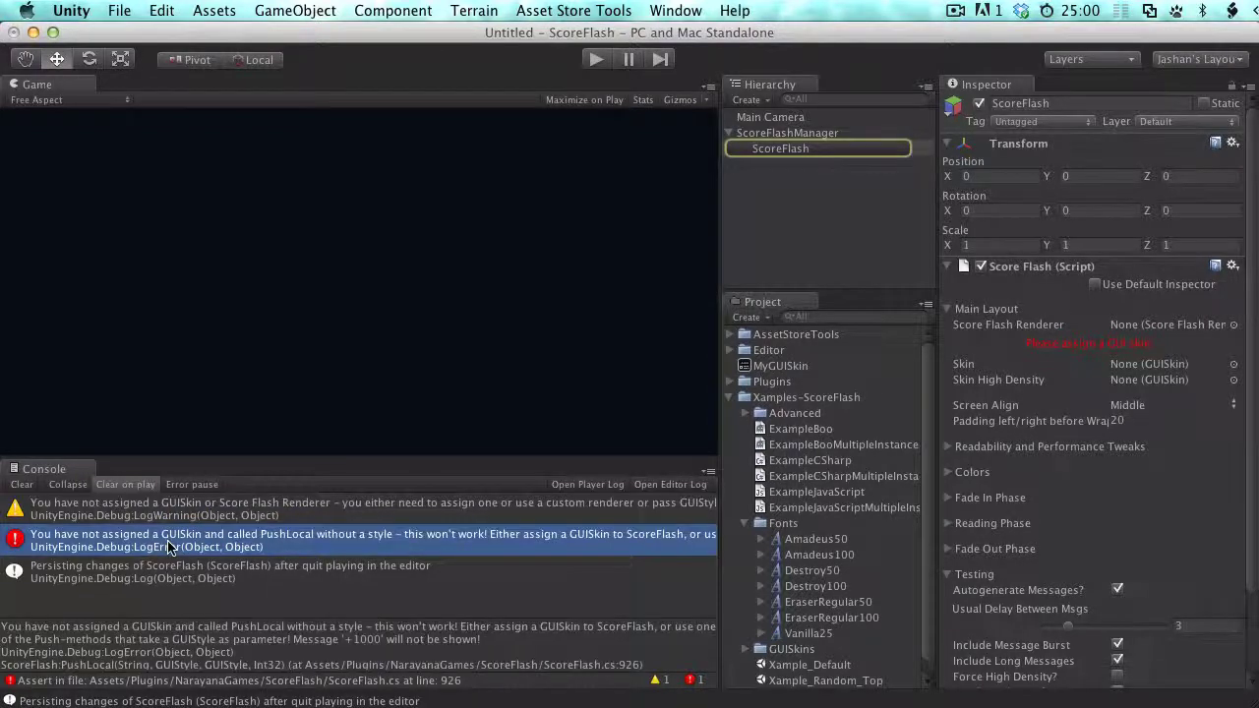
# - Assign MyGUISkin as the Skin of the ScoreFlash object again and set its GUIStyle name to ScoreFlashX
pyautogui.click(1166, 365)
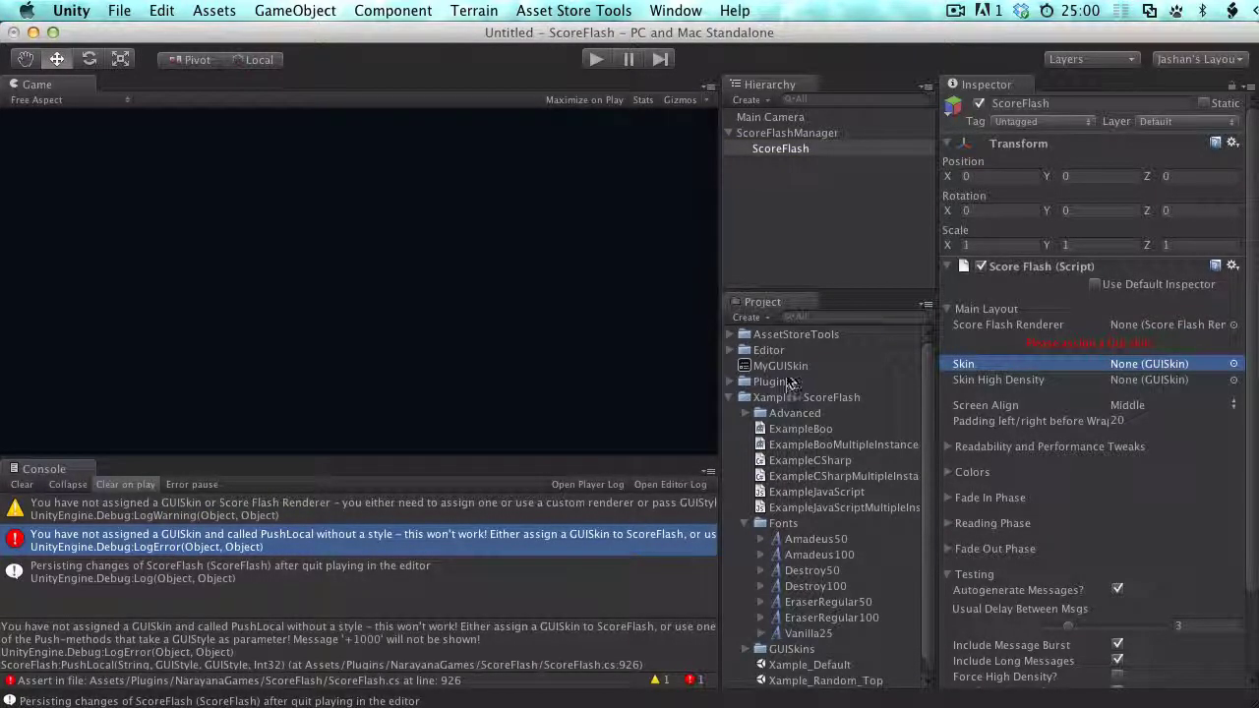
pyautogui.moveTo(781, 366); pyautogui.dragTo(1185, 374)
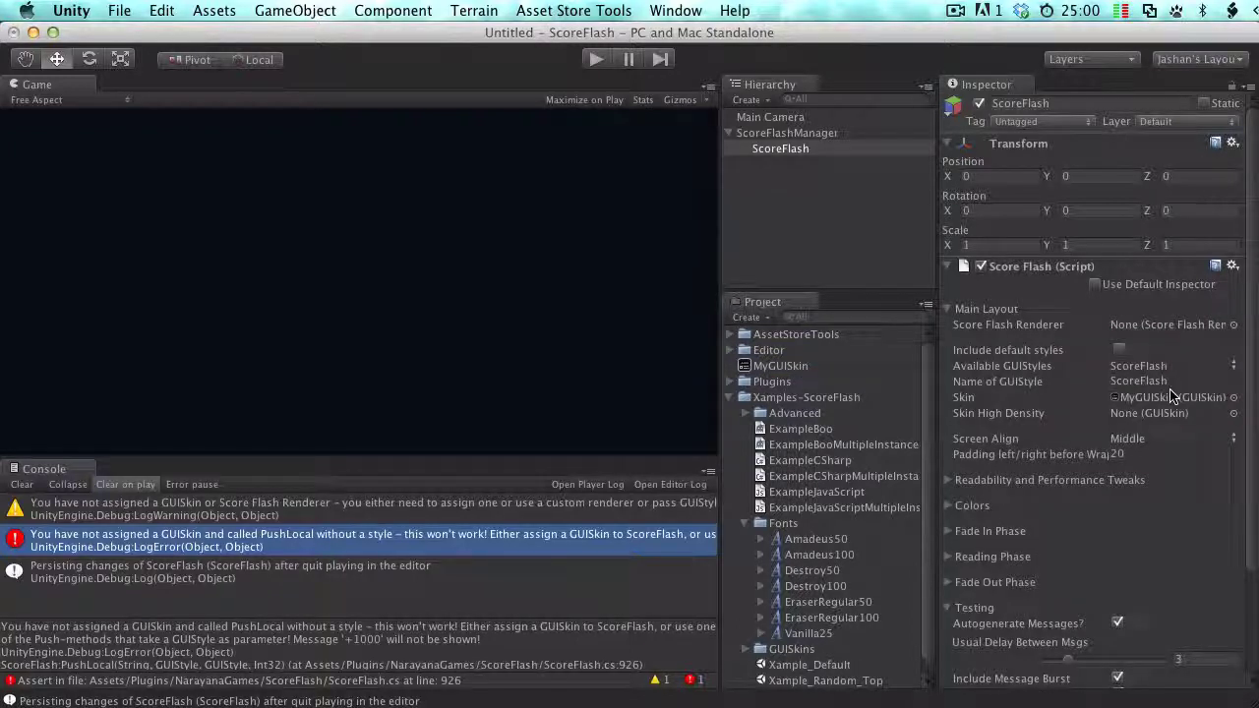
pyautogui.click(1174, 382)
pyautogui.write('X')
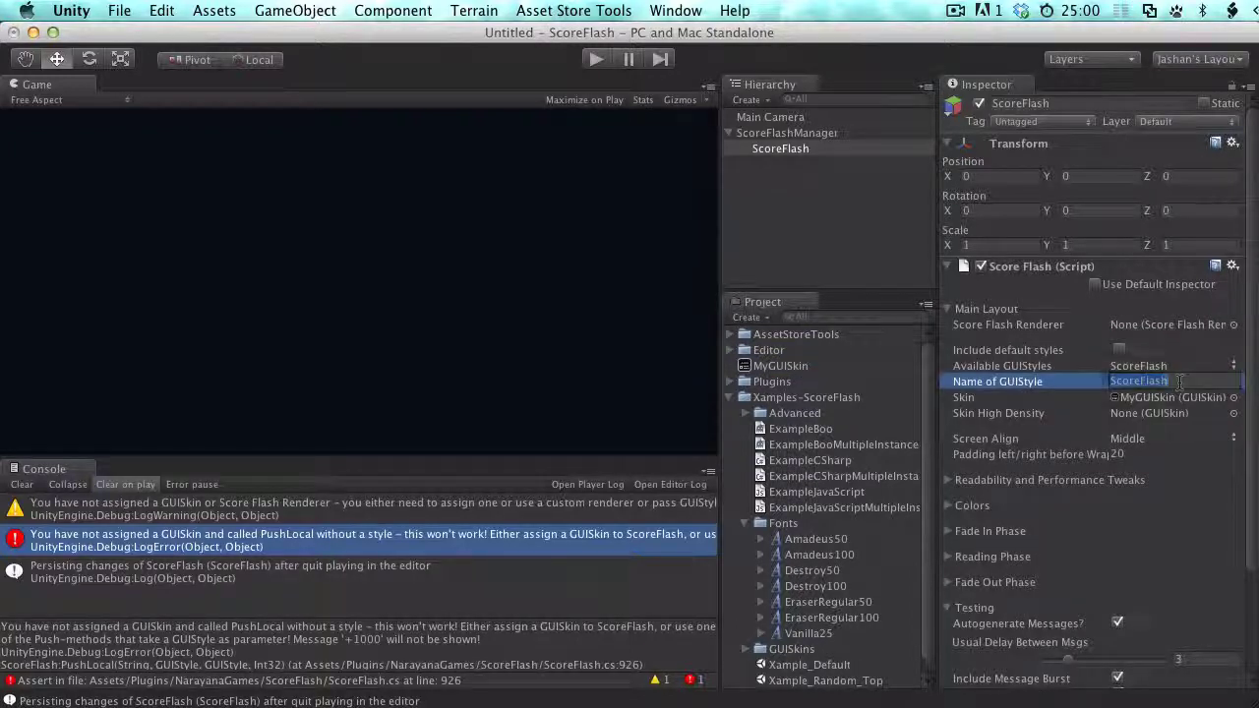
pyautogui.click(1037, 366)
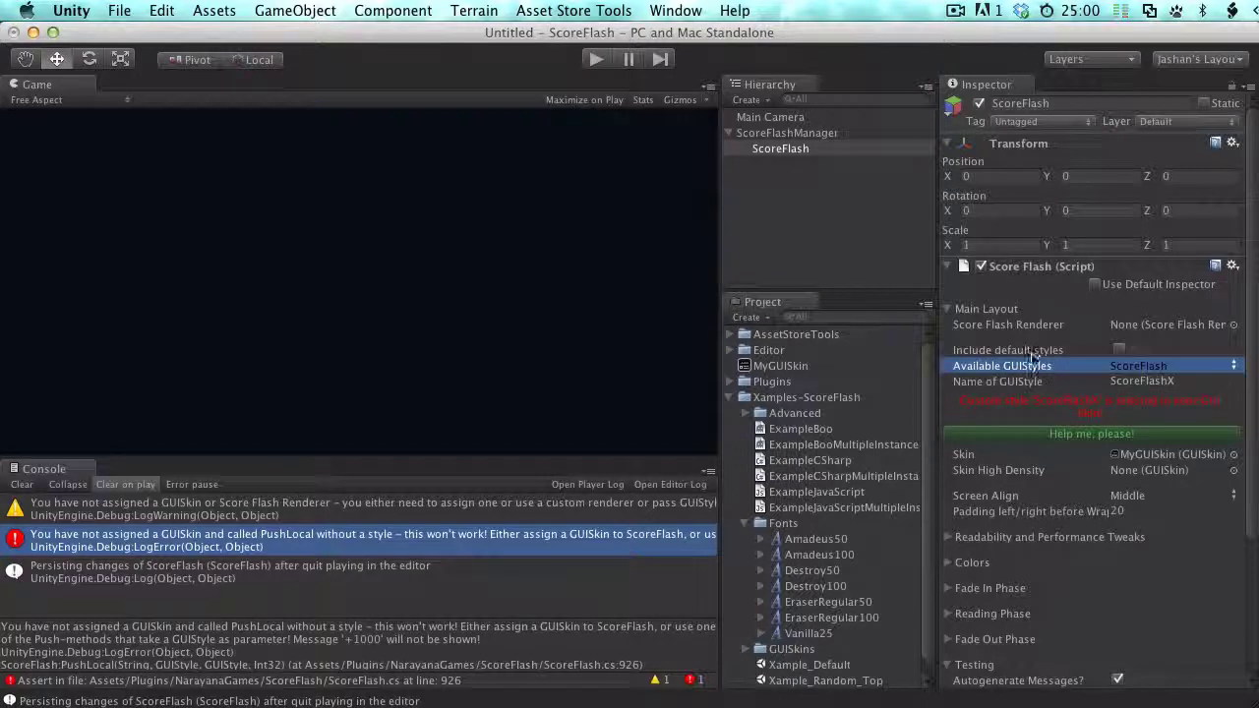
pyautogui.click(947, 311)
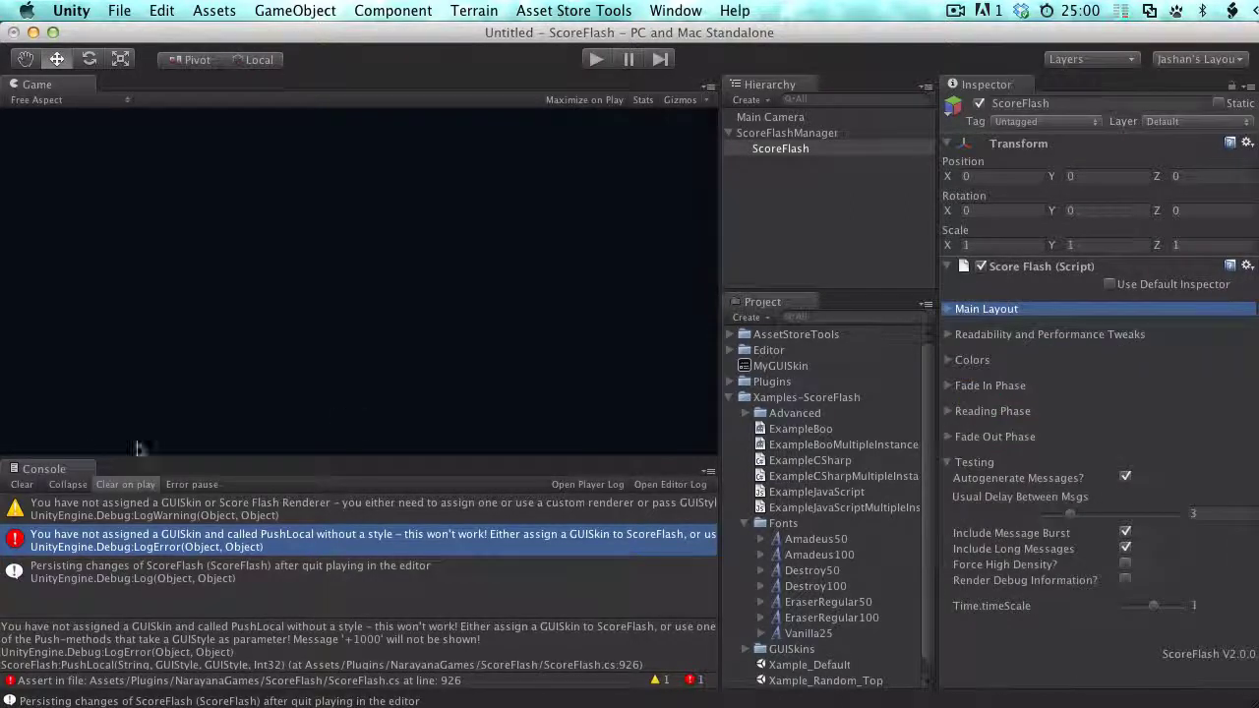
# - Clear the console, briefly run the scene with the GUIStyle name ScoreFlashX, and inspect the logged warnings
pyautogui.click(22, 483)
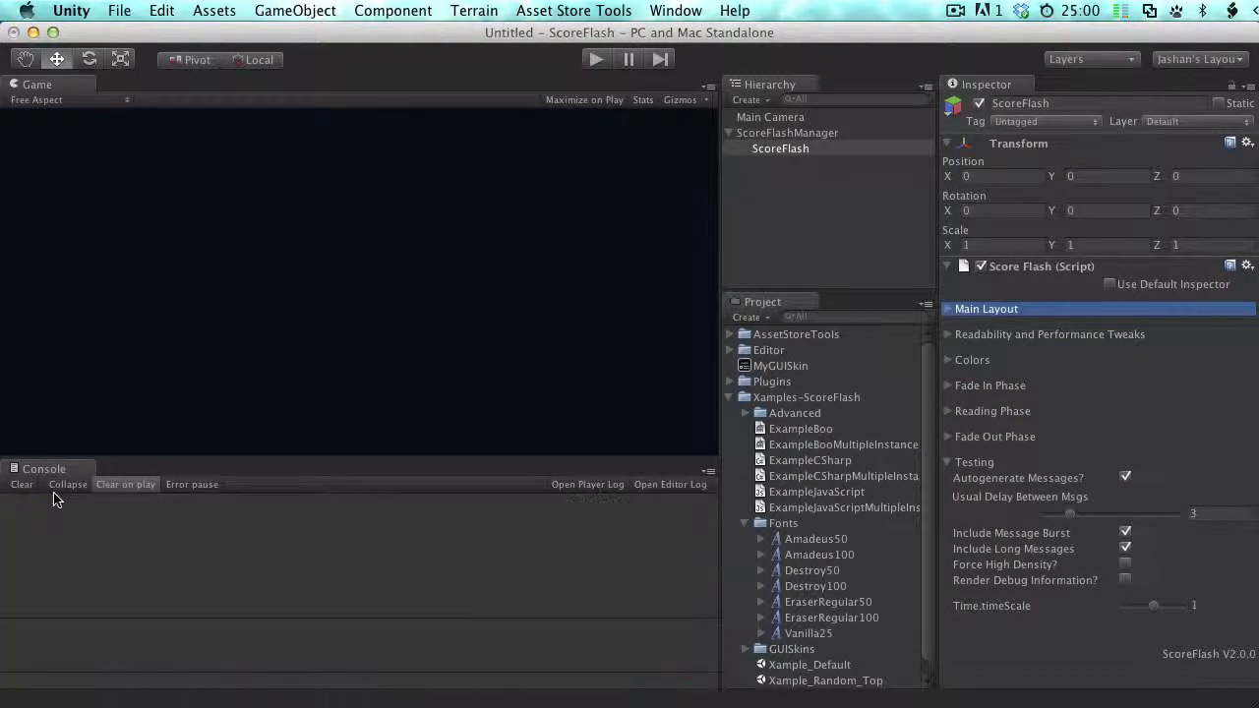
pyautogui.click(596, 59)
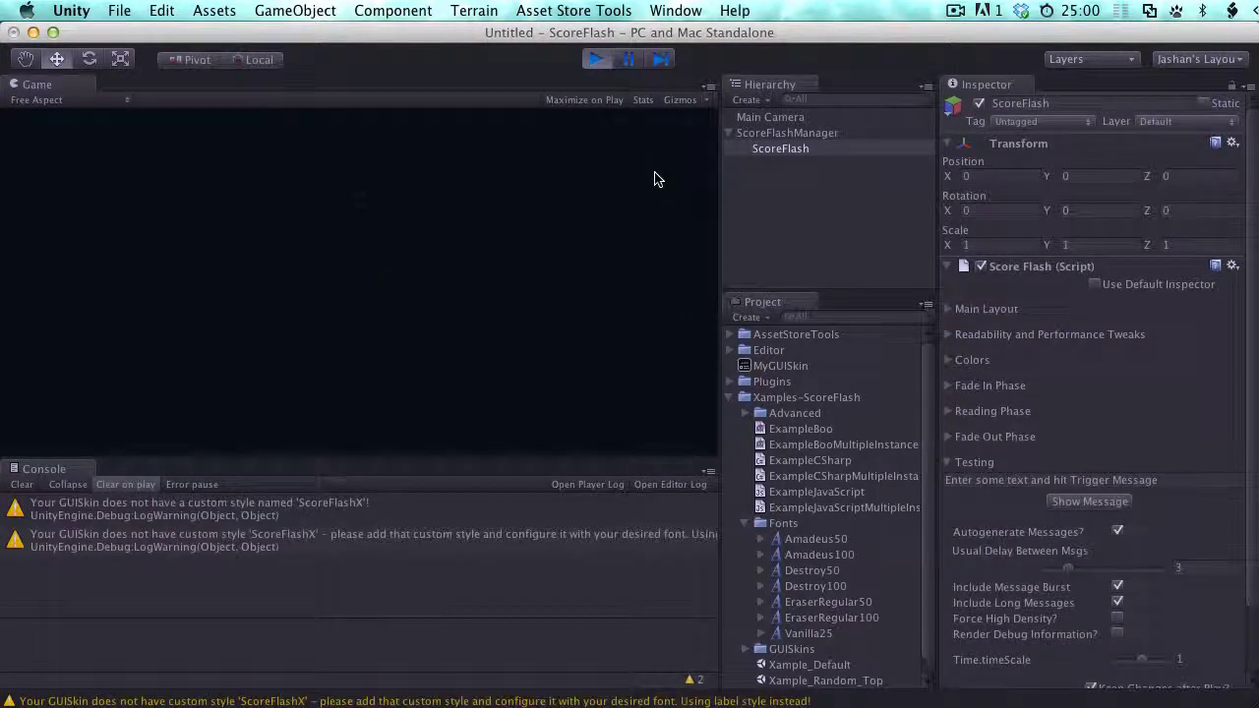
pyautogui.click(598, 60)
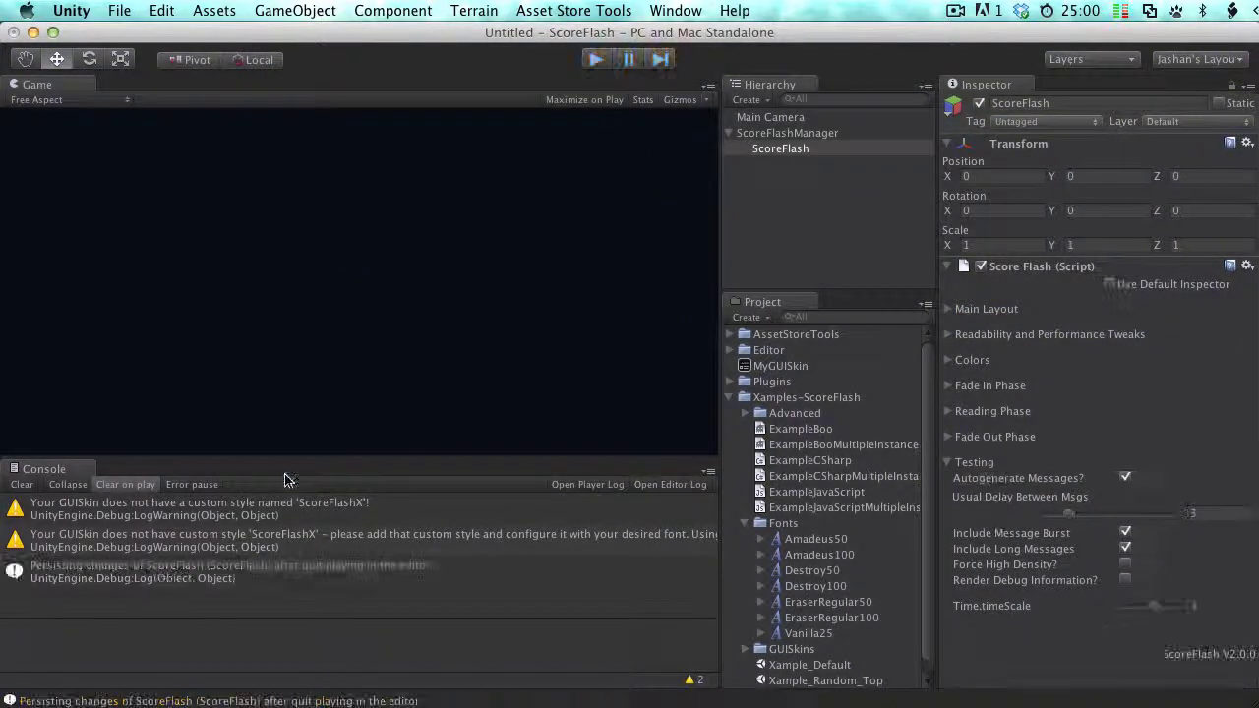
pyautogui.click(262, 509)
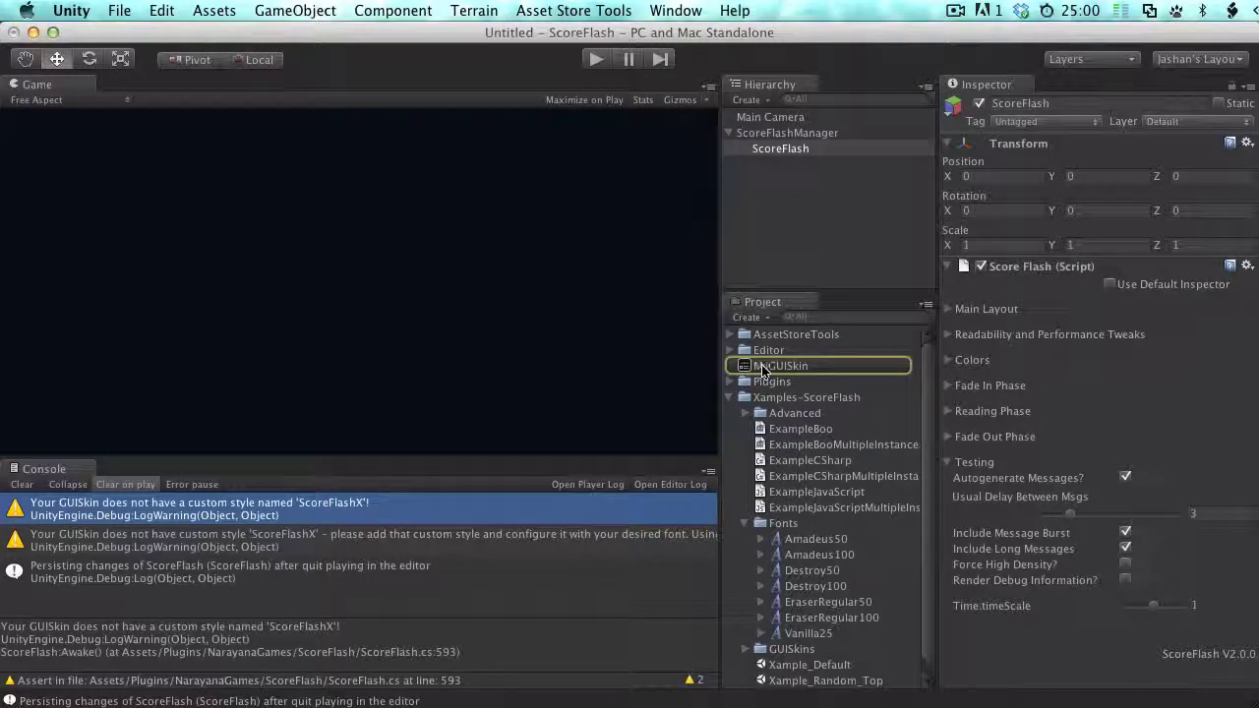
pyautogui.click(206, 548)
pyautogui.click(283, 517)
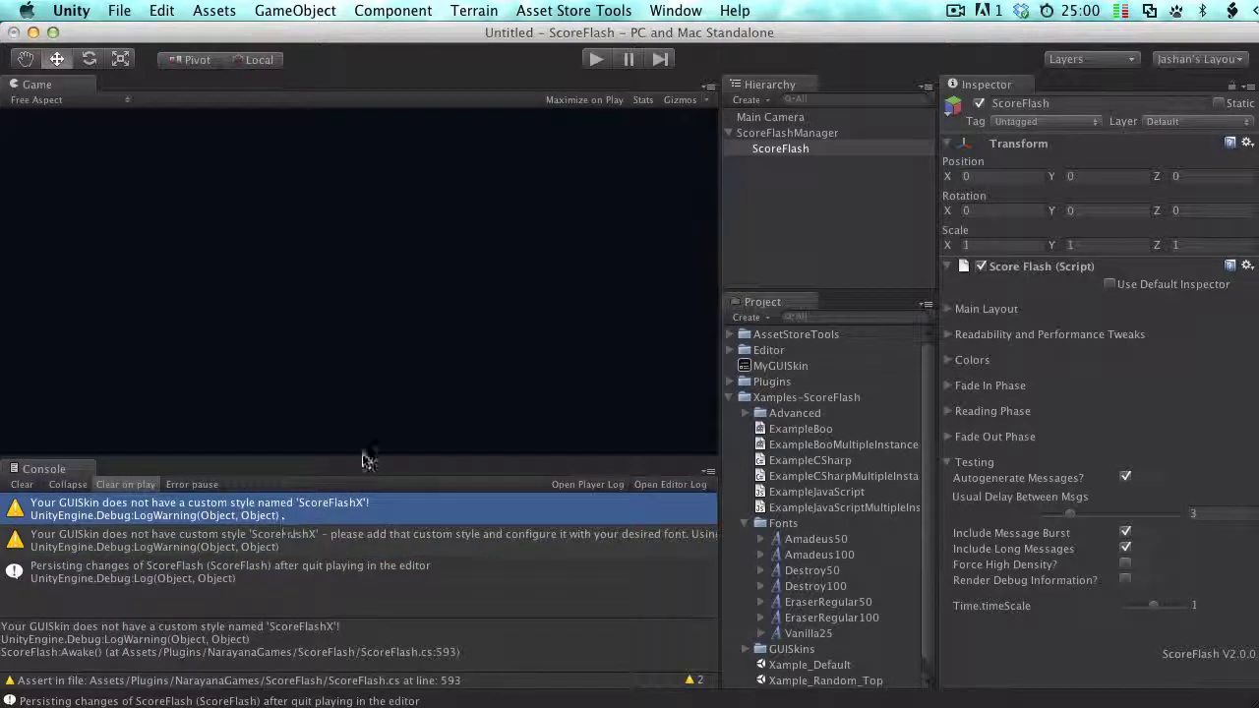
# - Set the GUIStyle name of the ScoreFlash object back to ScoreFlash and clear the console
pyautogui.click(752, 134)
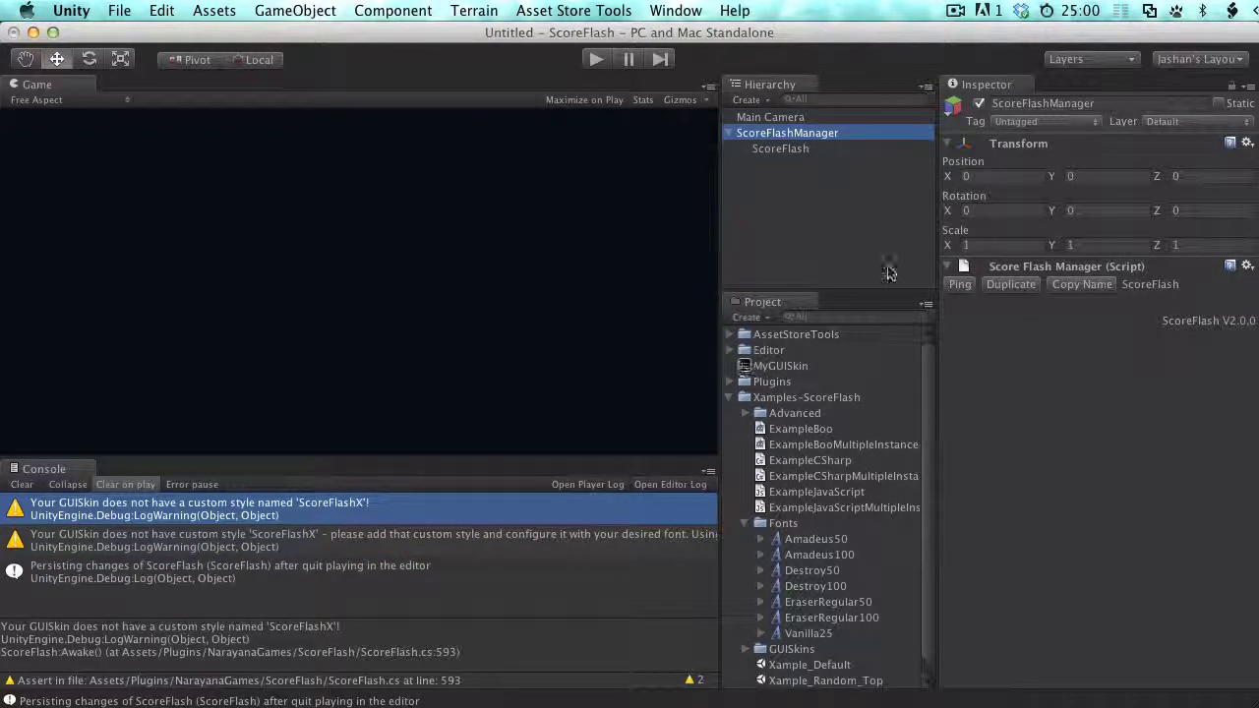
pyautogui.click(799, 148)
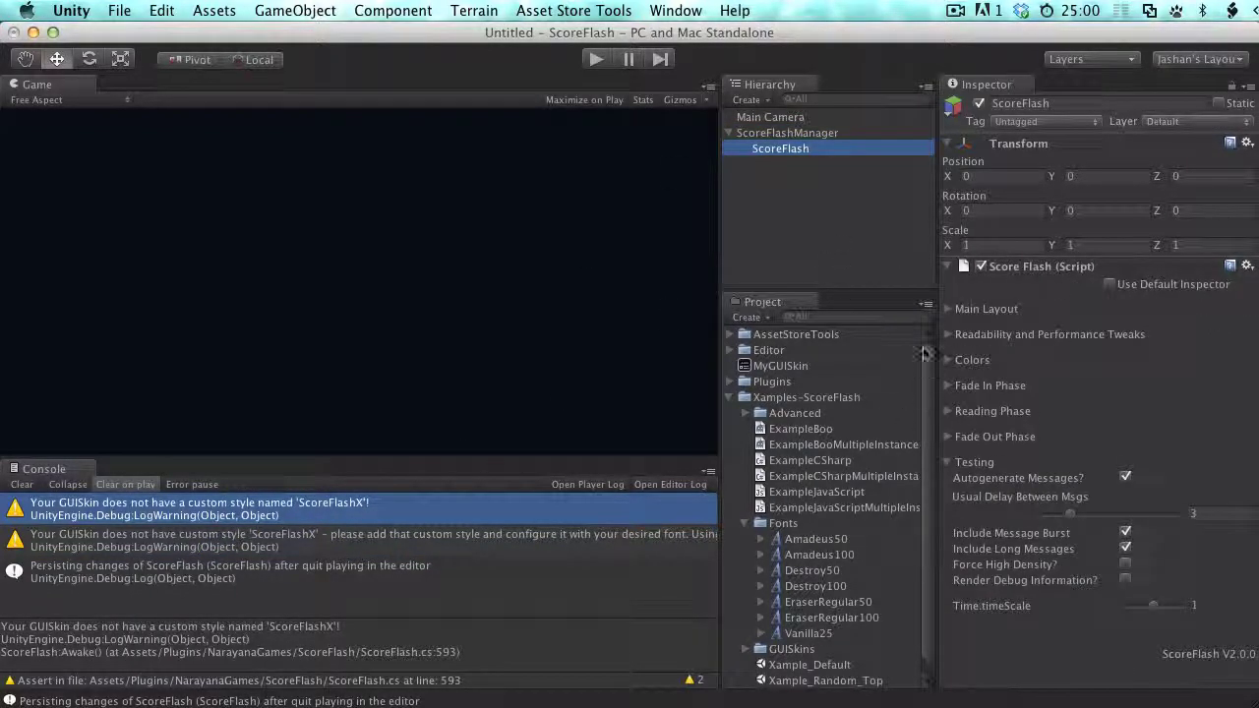
pyautogui.click(948, 309)
pyautogui.click(1188, 382)
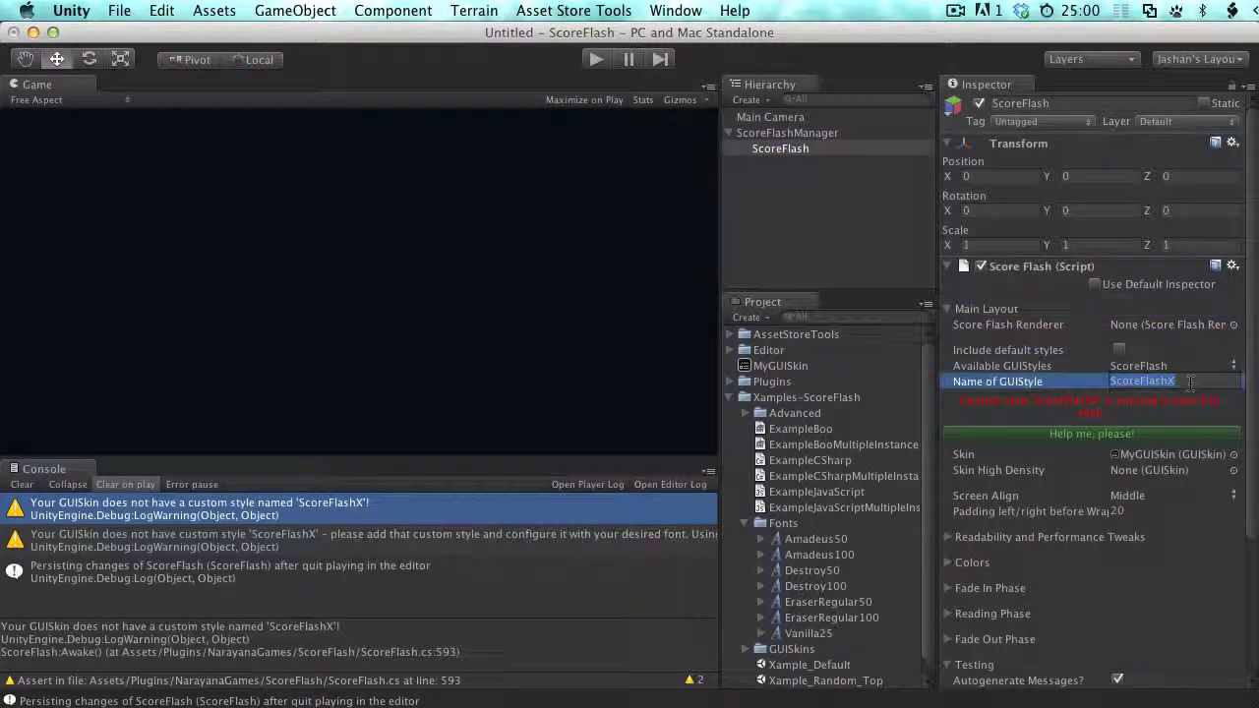
pyautogui.click(1190, 383)
pyautogui.press('BackSpace')
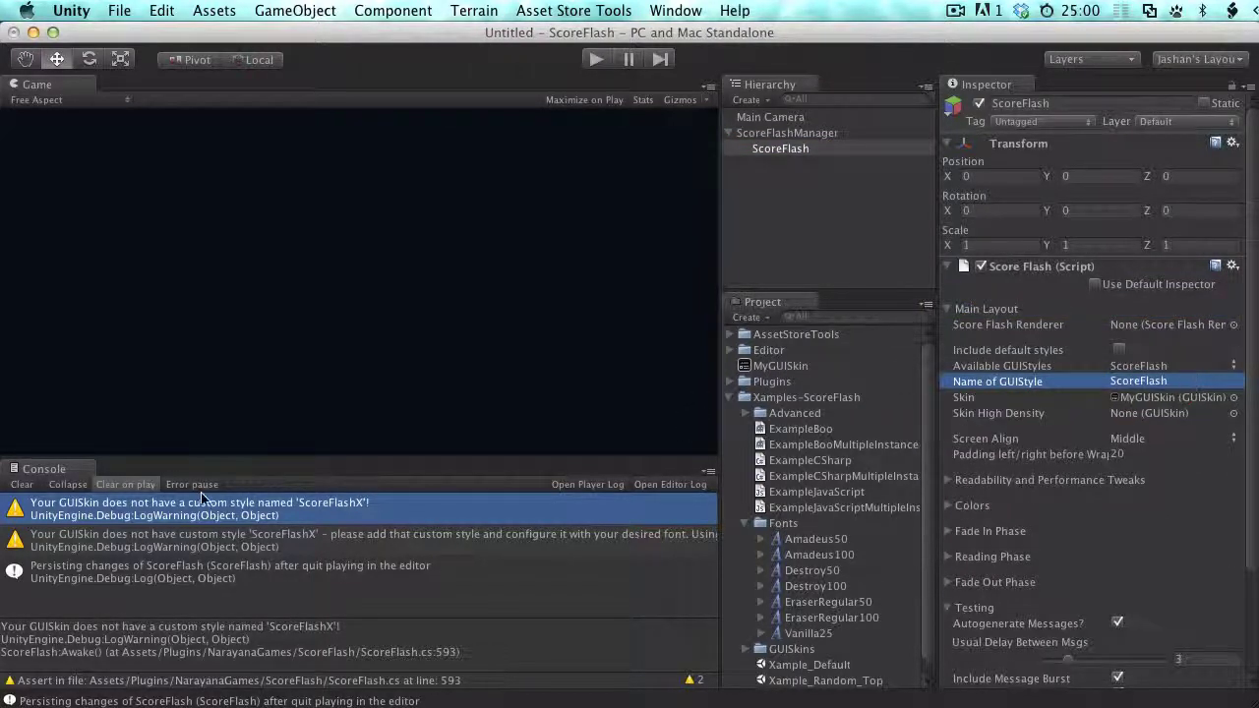
pyautogui.click(22, 484)
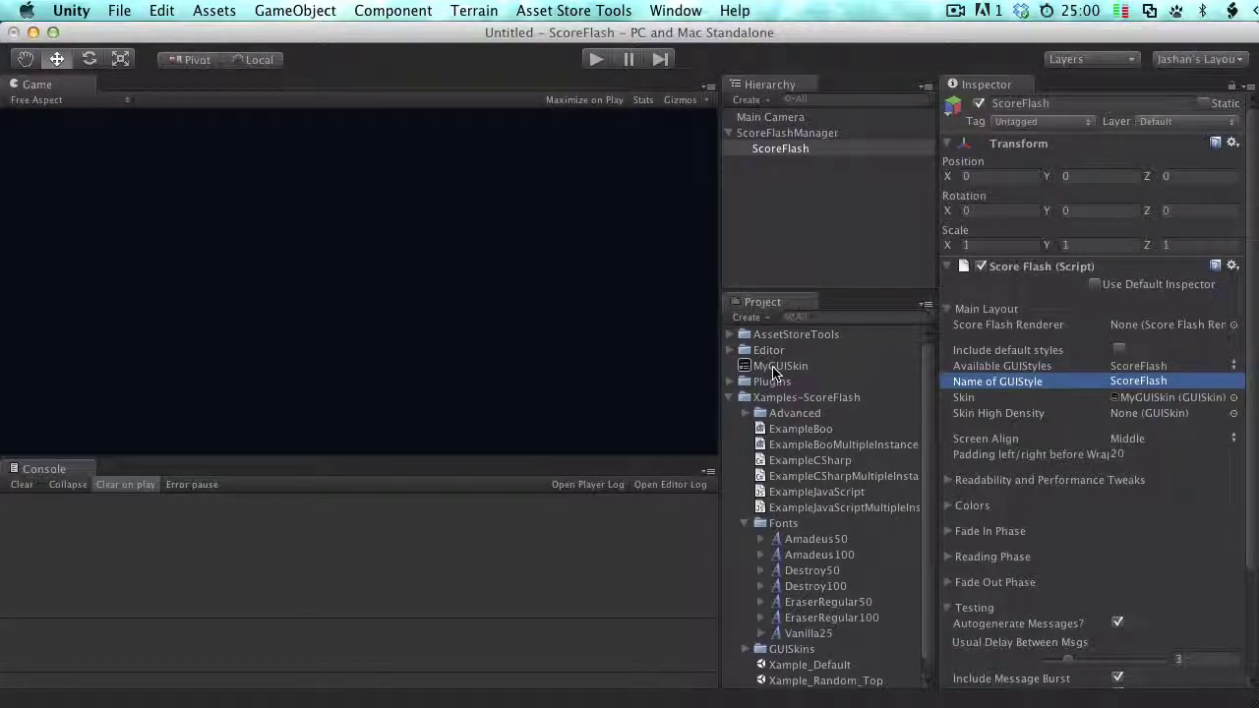
# - Duplicate the EraserRegular50 font in the Xamples-ScoreFlash fonts and name the copy EraserRegular80
pyautogui.click(813, 570)
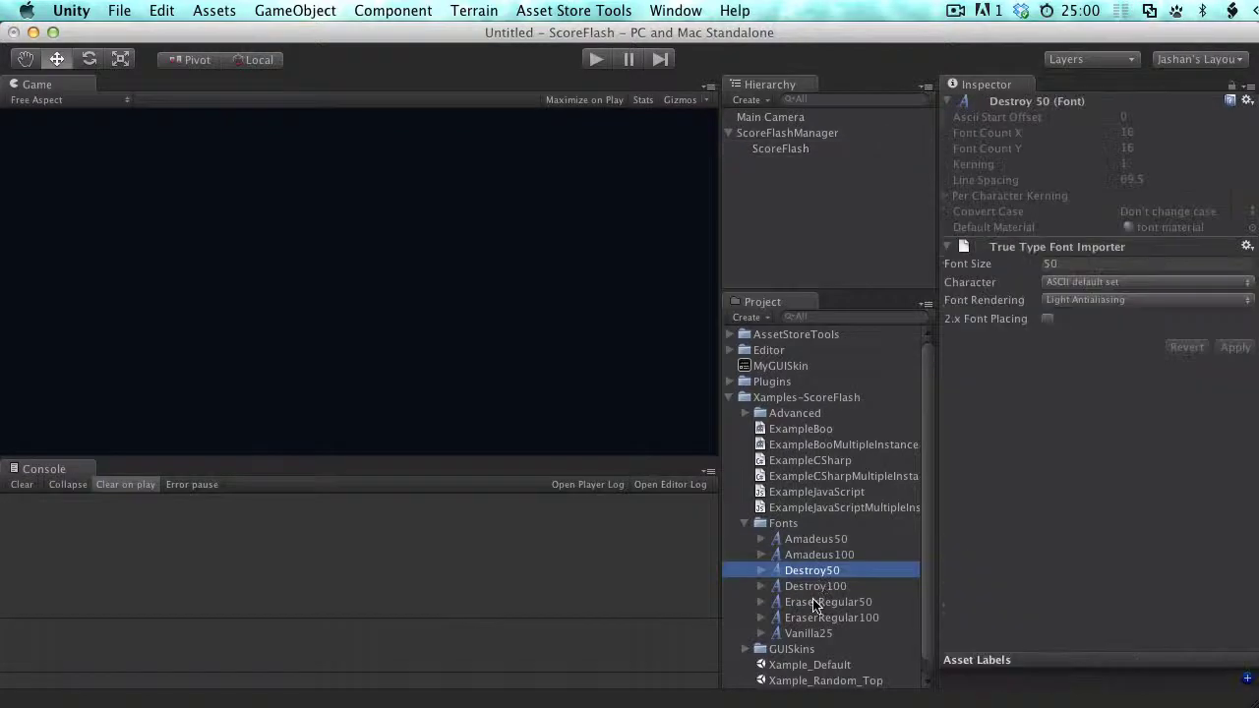
pyautogui.click(821, 602)
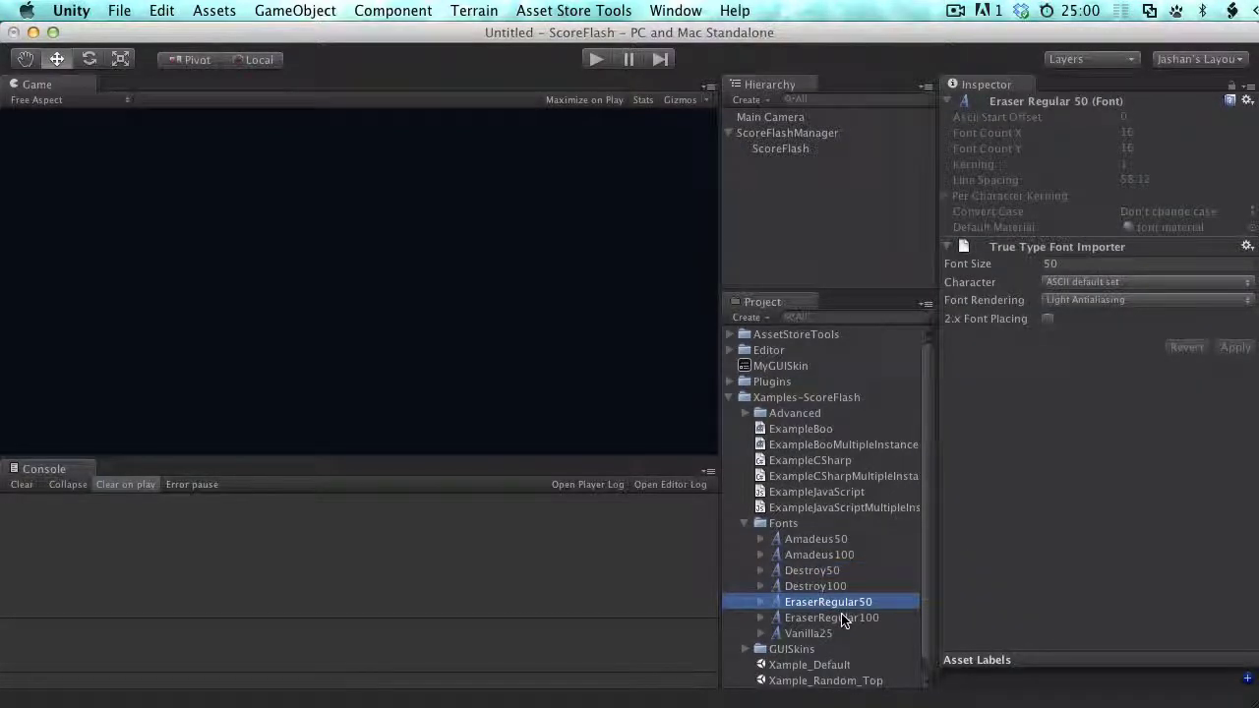
pyautogui.press('super+d')
pyautogui.press('Return')
pyautogui.press('BackSpace')
pyautogui.press('BackSpace')
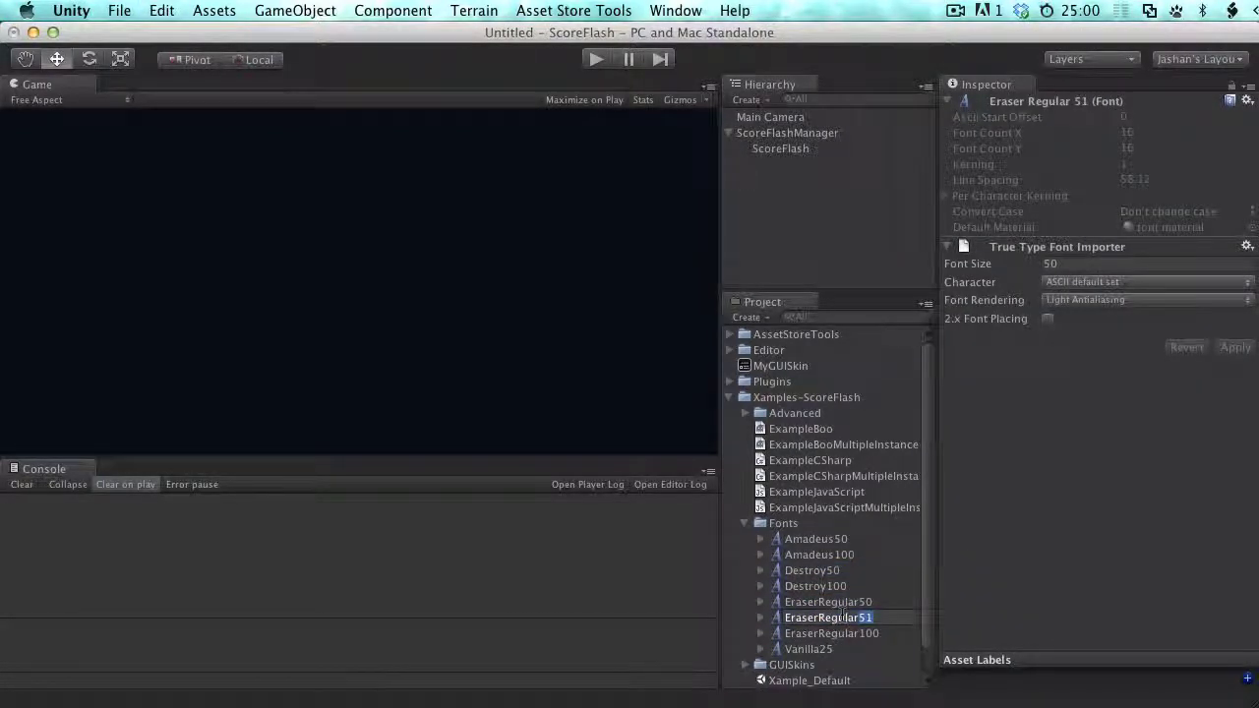
pyautogui.write('80')
pyautogui.press('Return')
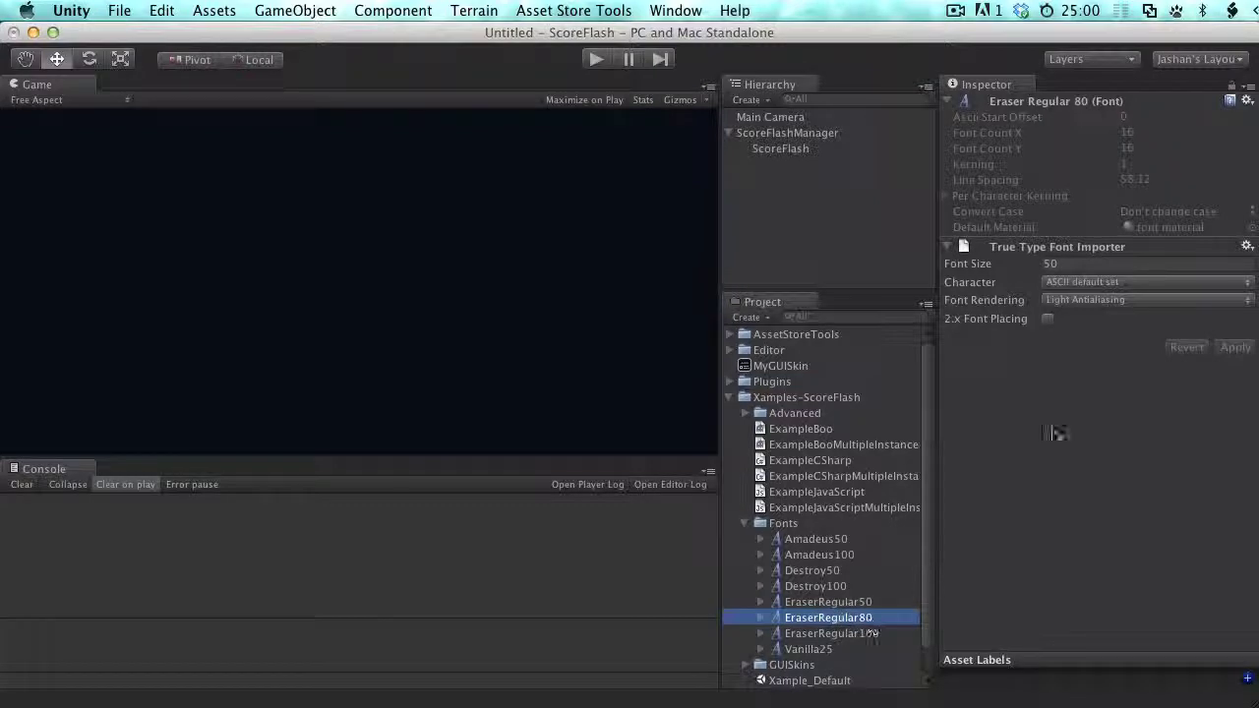
# - Set the font size of EraserRegular80 to 80 and apply the import settings
pyautogui.click(1075, 264)
pyautogui.write('80')
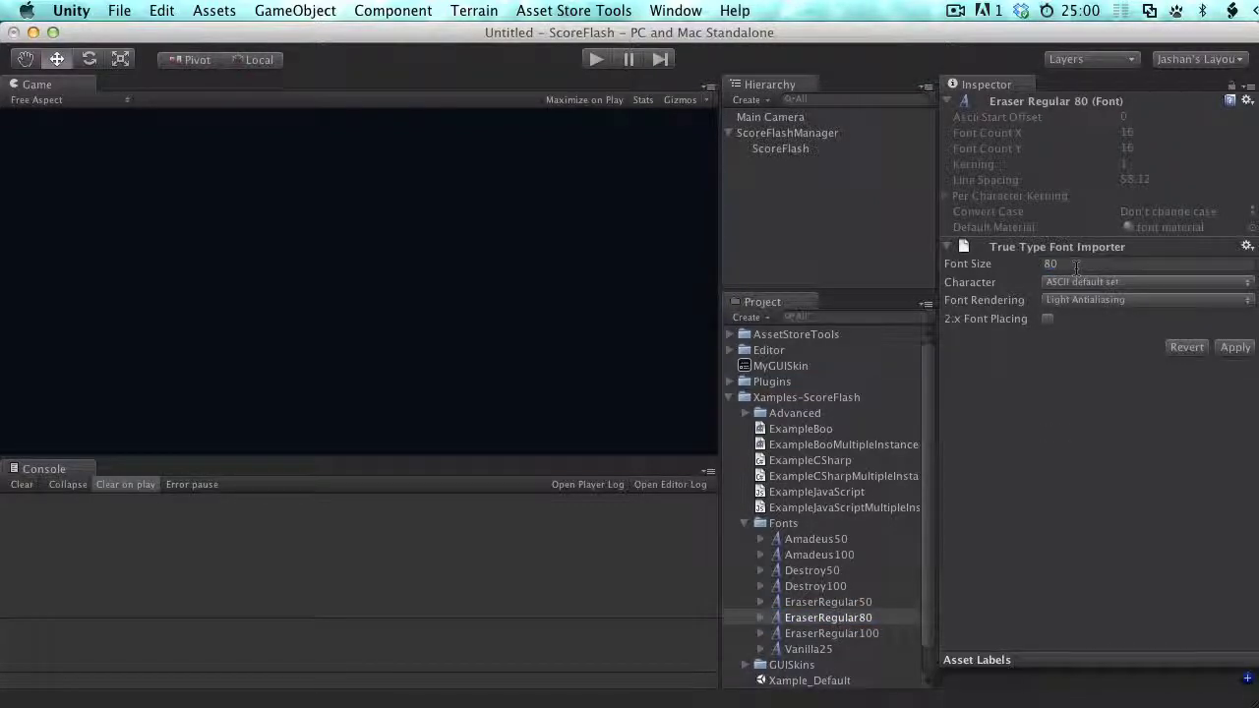
pyautogui.click(1231, 348)
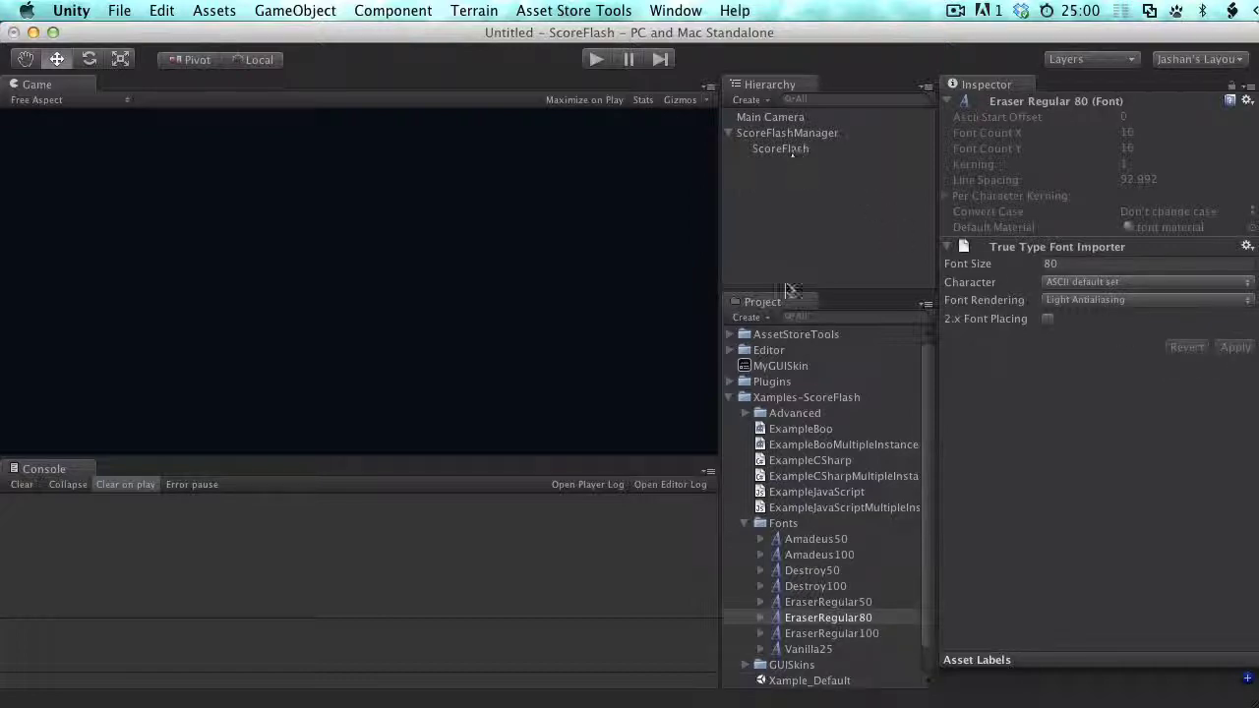
# - Rename the ScoreFlash custom style of MyGUISkin to ScoreFlashSmall
pyautogui.click(772, 366)
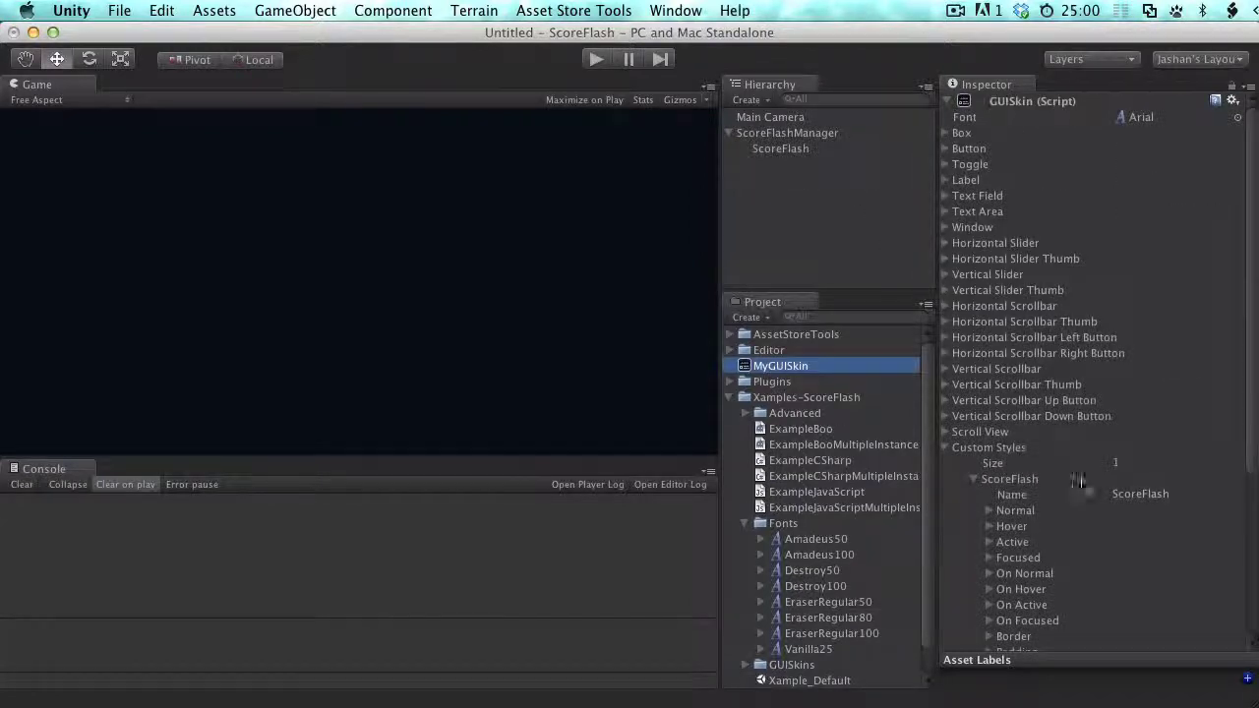
pyautogui.click(1186, 495)
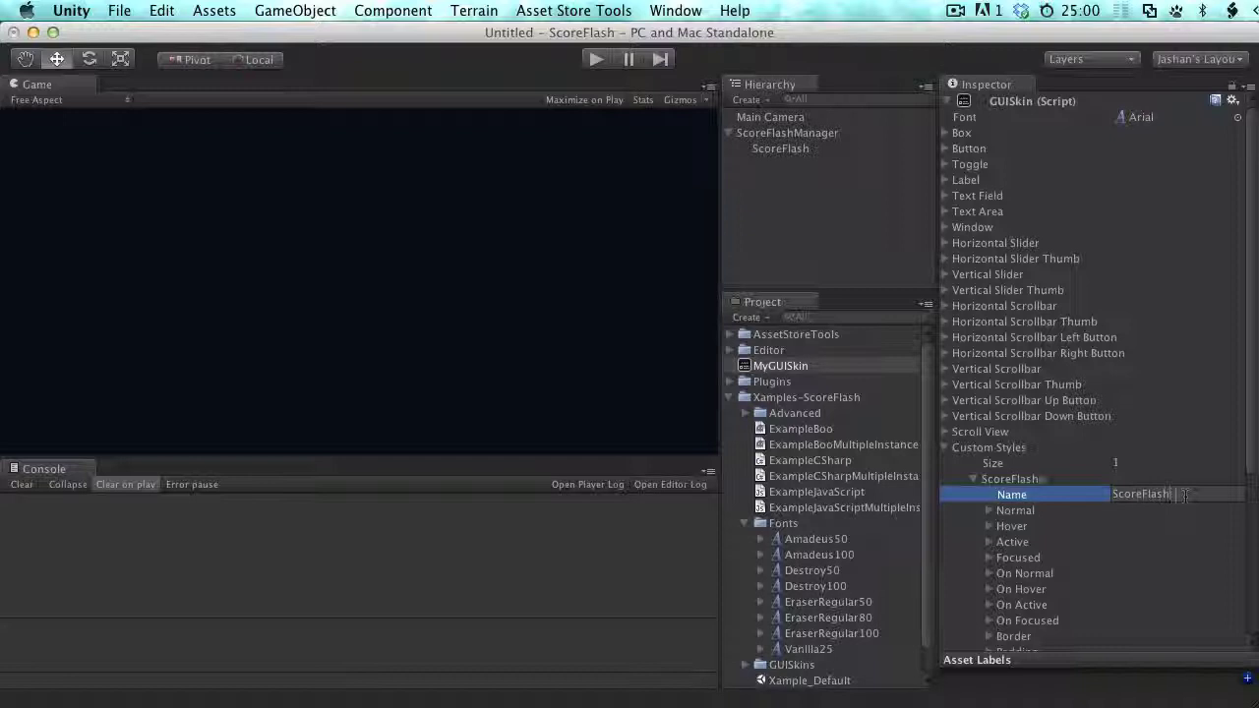
pyautogui.write('Small')
pyautogui.press('Return')
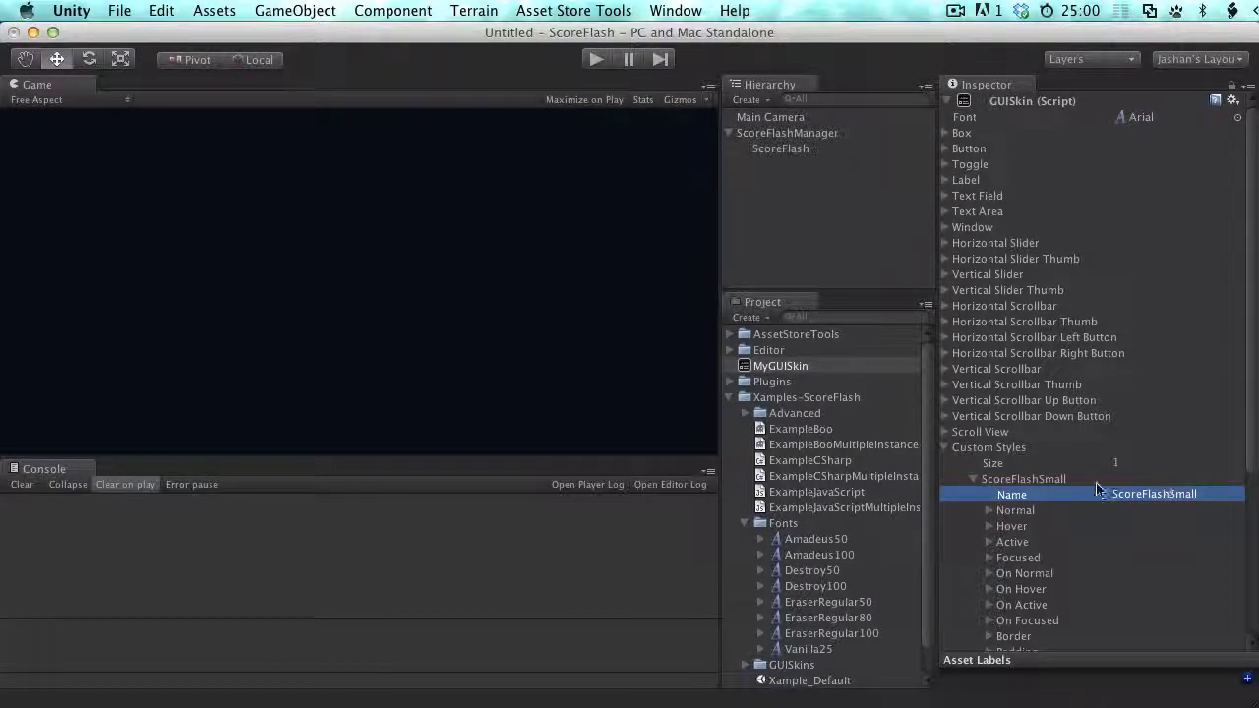
# - Increase the custom styles of MyGUISkin to 2 and name the second style ScoreFlashLarge
pyautogui.click(1127, 462)
pyautogui.write('2')
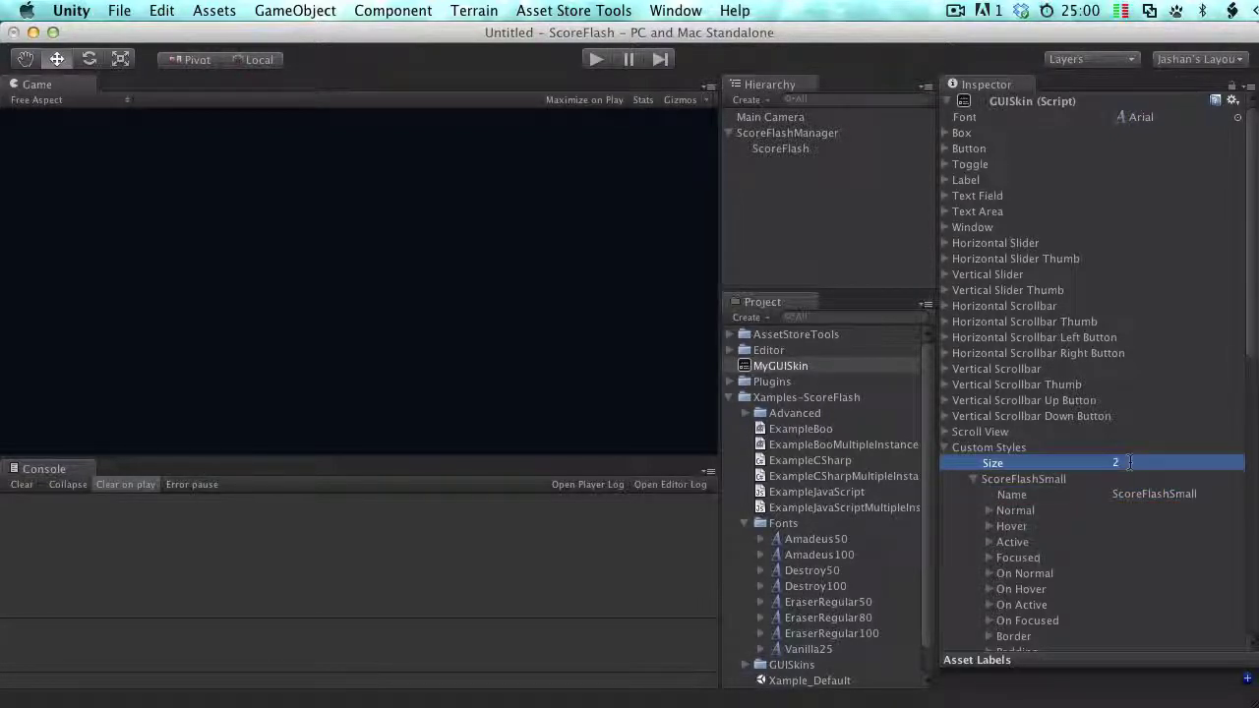
pyautogui.click(977, 480)
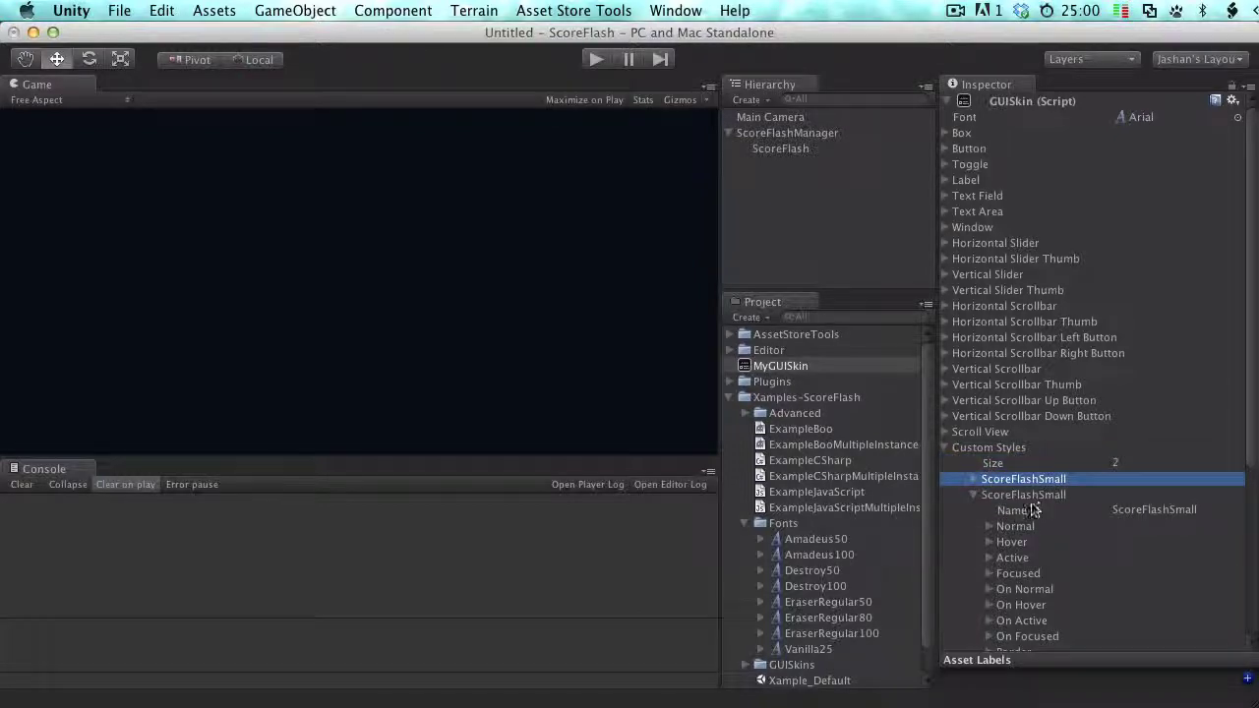
pyautogui.click(1156, 509)
pyautogui.moveTo(1170, 511); pyautogui.dragTo(1220, 513)
pyautogui.write('Large')
pyautogui.press('Return')
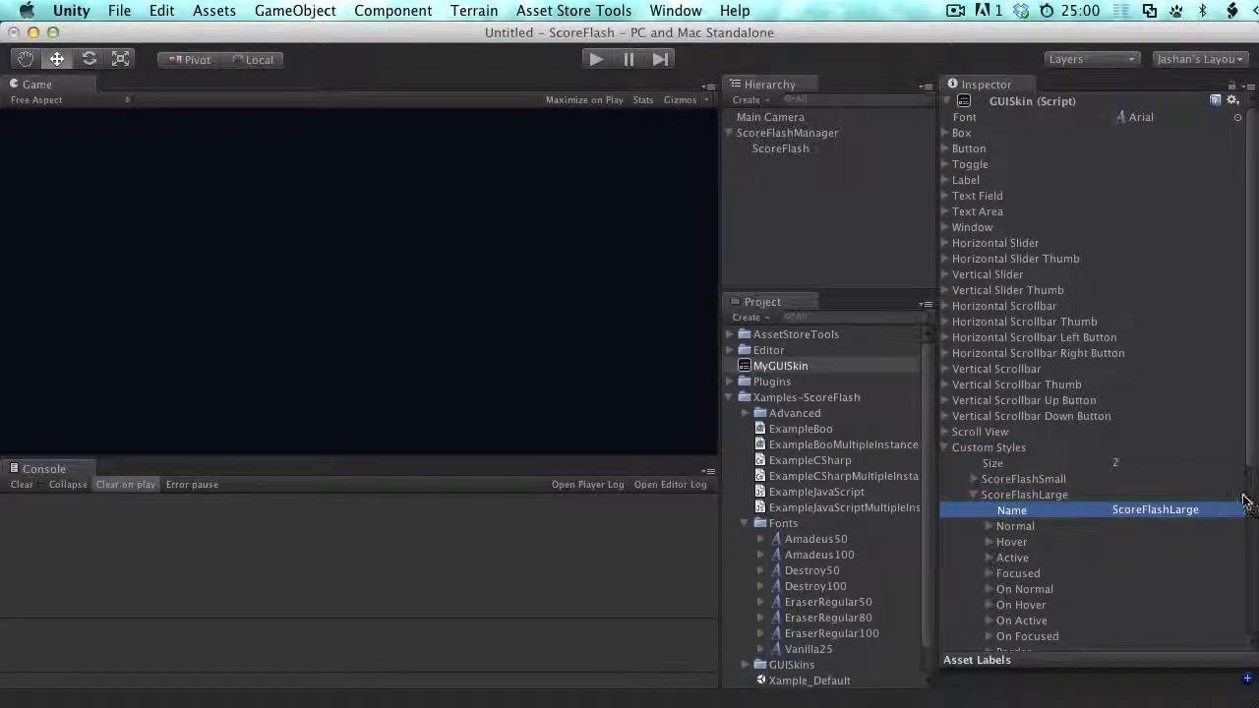
pyautogui.scroll(-8, 1241, 502)
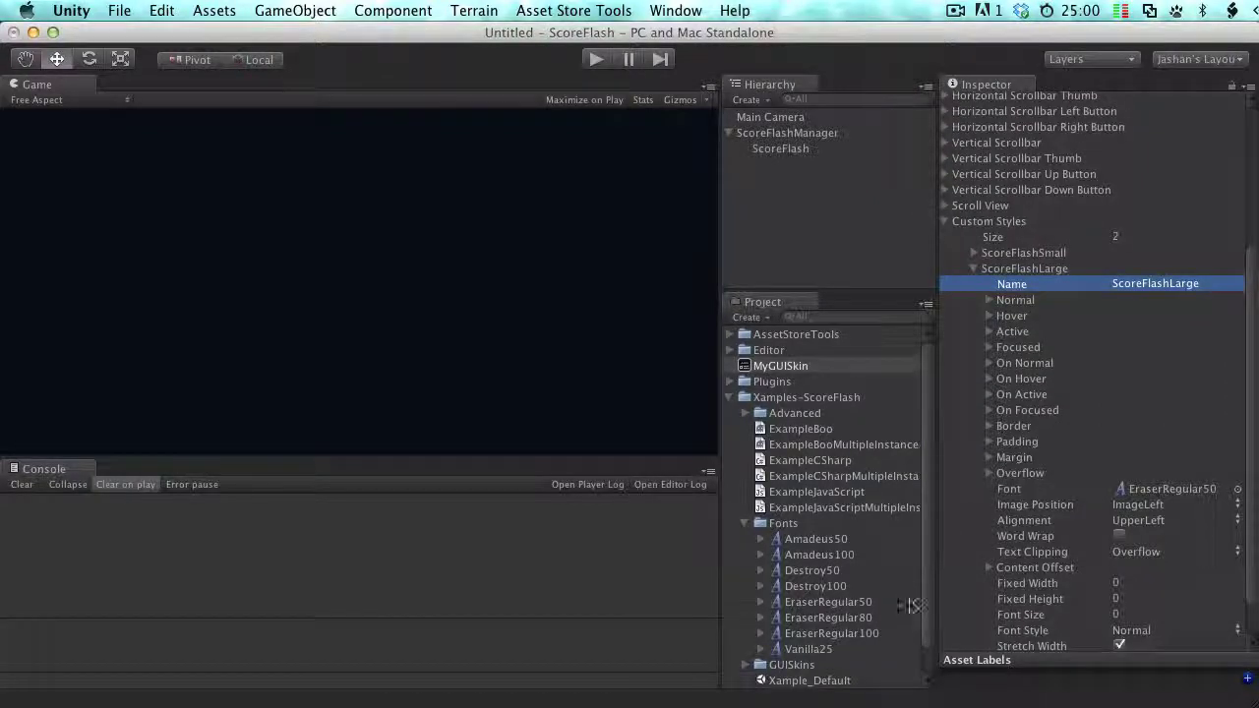
# - Assign the EraserRegular80 font to the ScoreFlashLarge custom style of MyGUISkin
pyautogui.moveTo(841, 618)
pyautogui.mouseDown()
pyautogui.moveTo(1131, 450)
pyautogui.moveTo(1156, 418)
pyautogui.moveTo(1154, 497)
pyautogui.mouseUp()
pyautogui.scroll(8, 1151, 497)
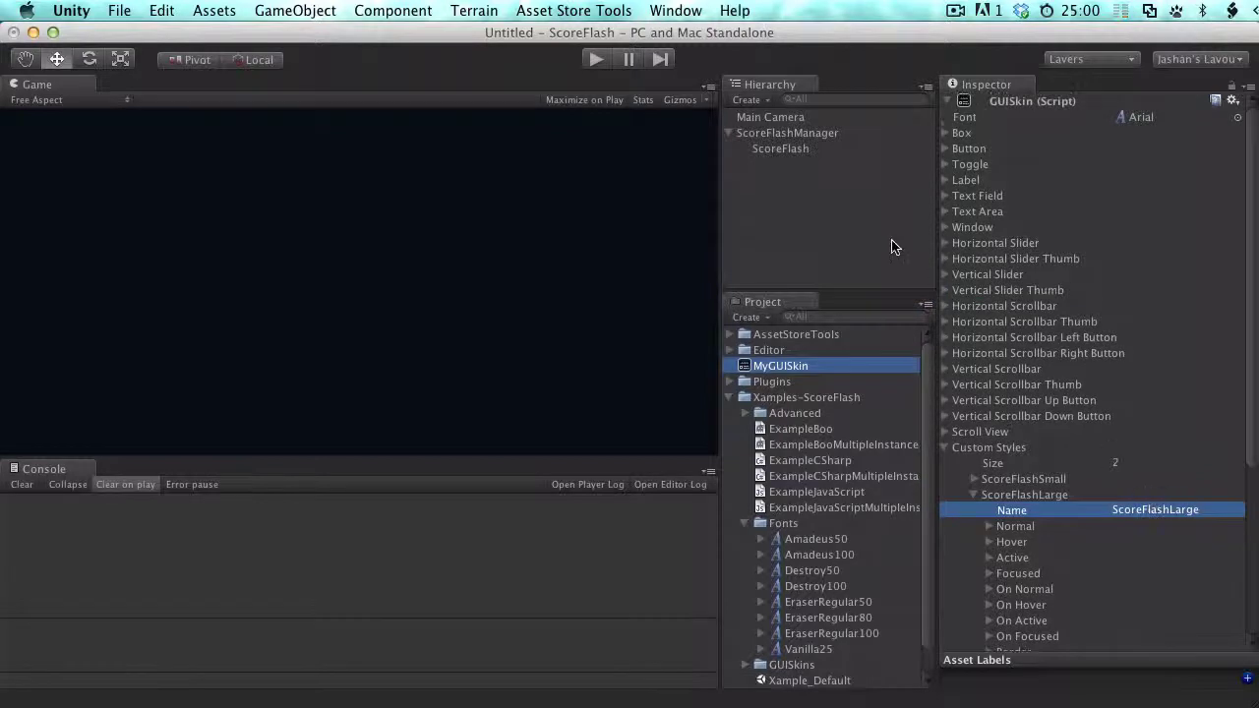
pyautogui.click(800, 149)
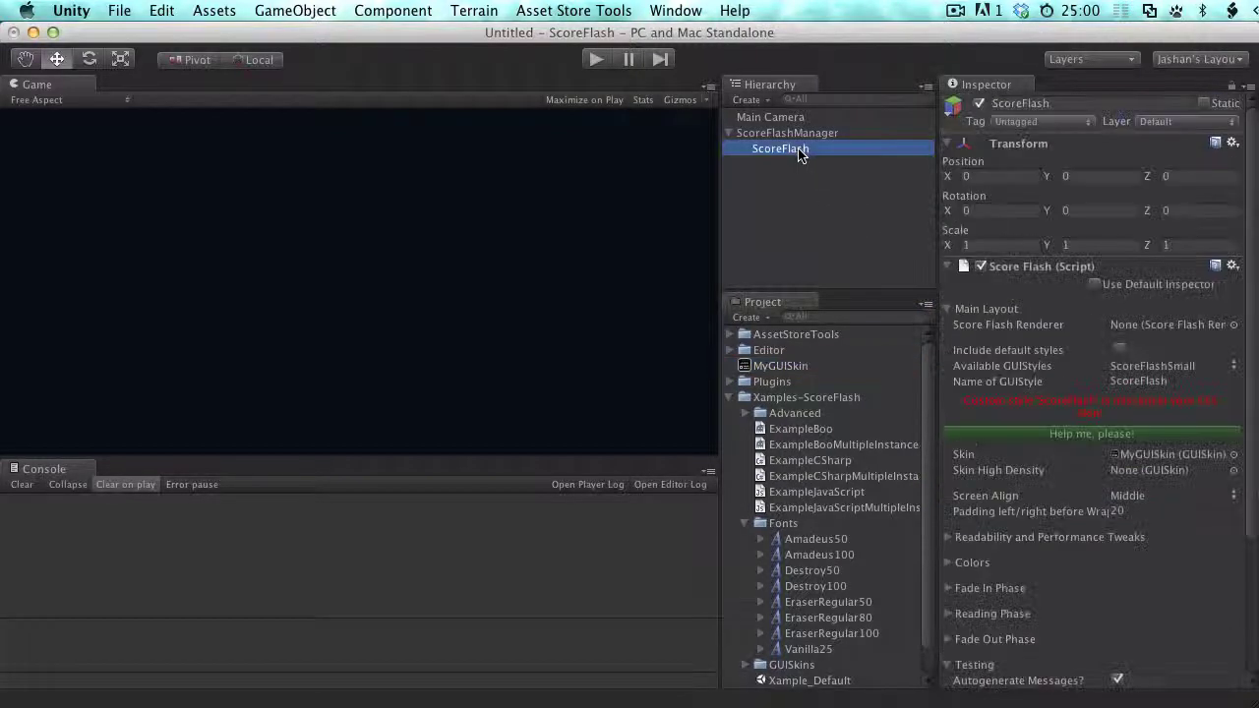
pyautogui.click(1170, 382)
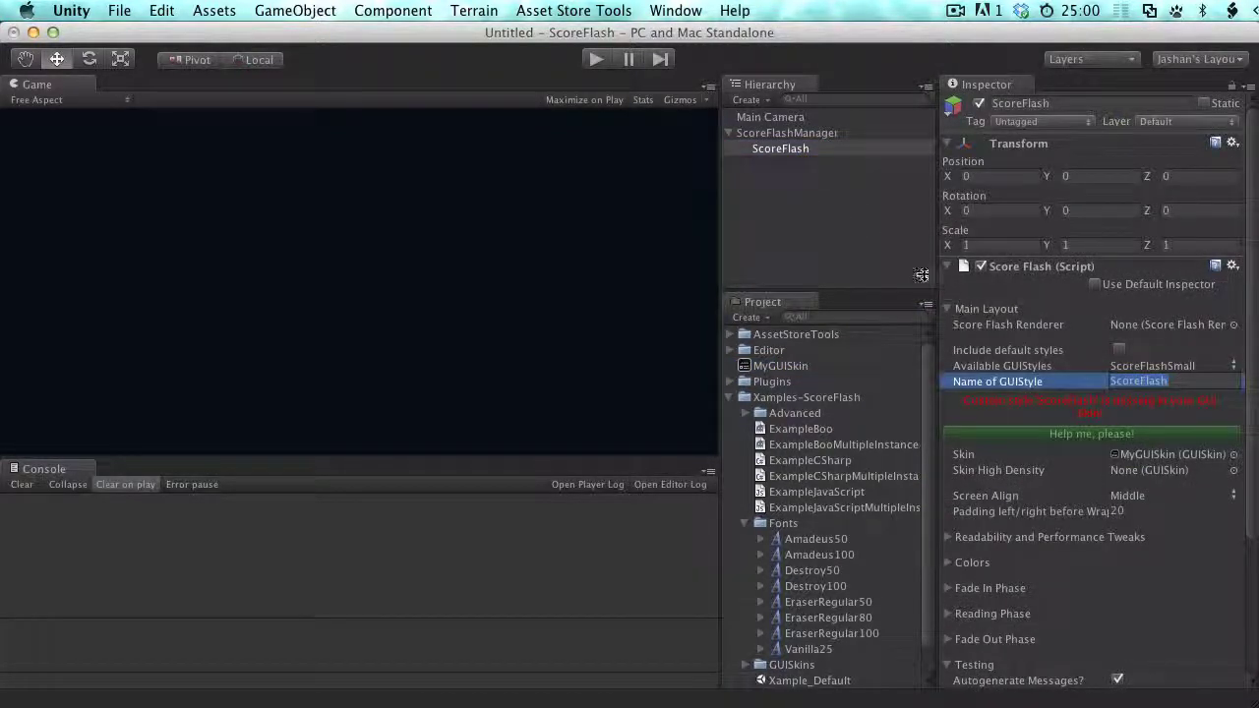
pyautogui.click(778, 141)
pyautogui.click(795, 150)
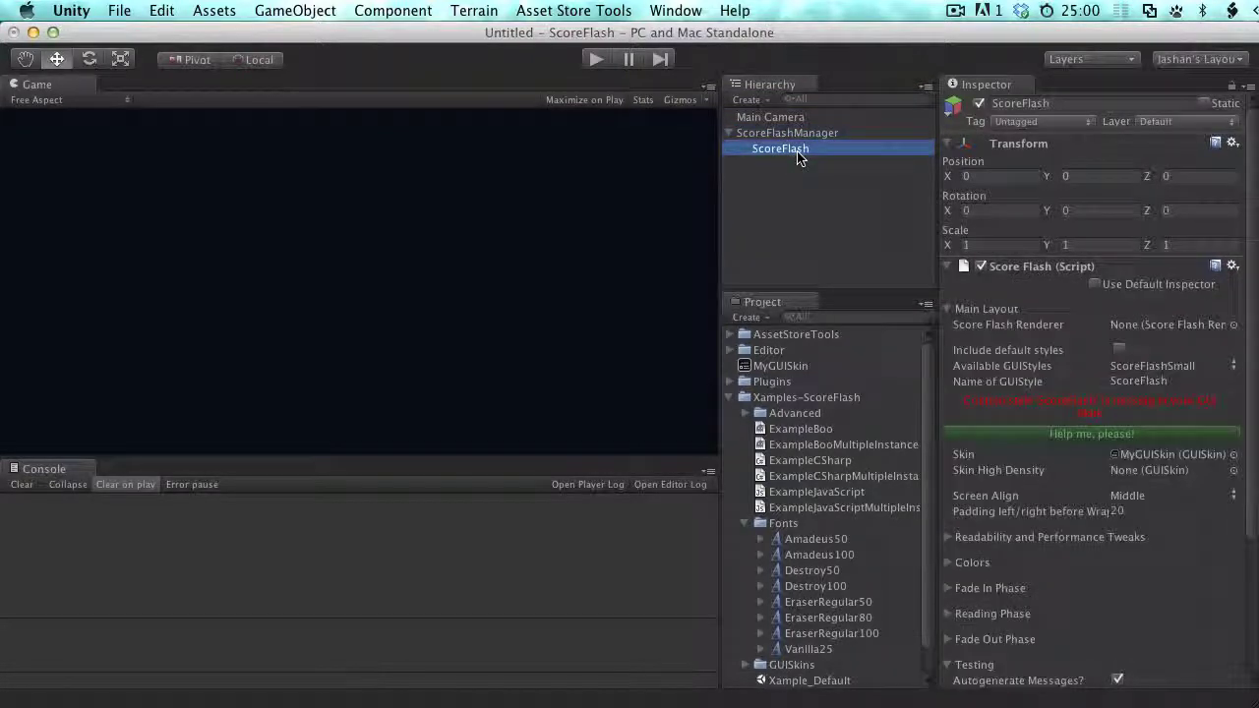
pyautogui.press('super+d')
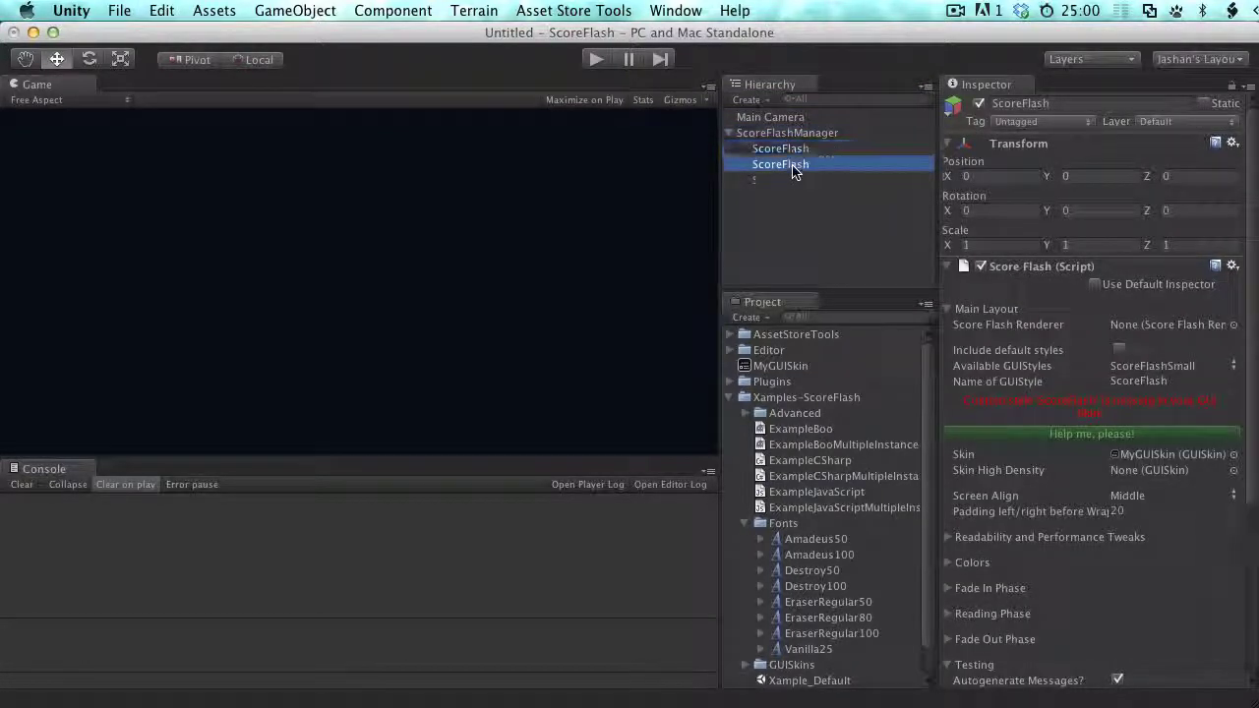
pyautogui.press('super+BackSpace')
# - Duplicate ScoreFlash through the Score Flash Manager script and name the copy ScoreFlashLarge
pyautogui.click(790, 133)
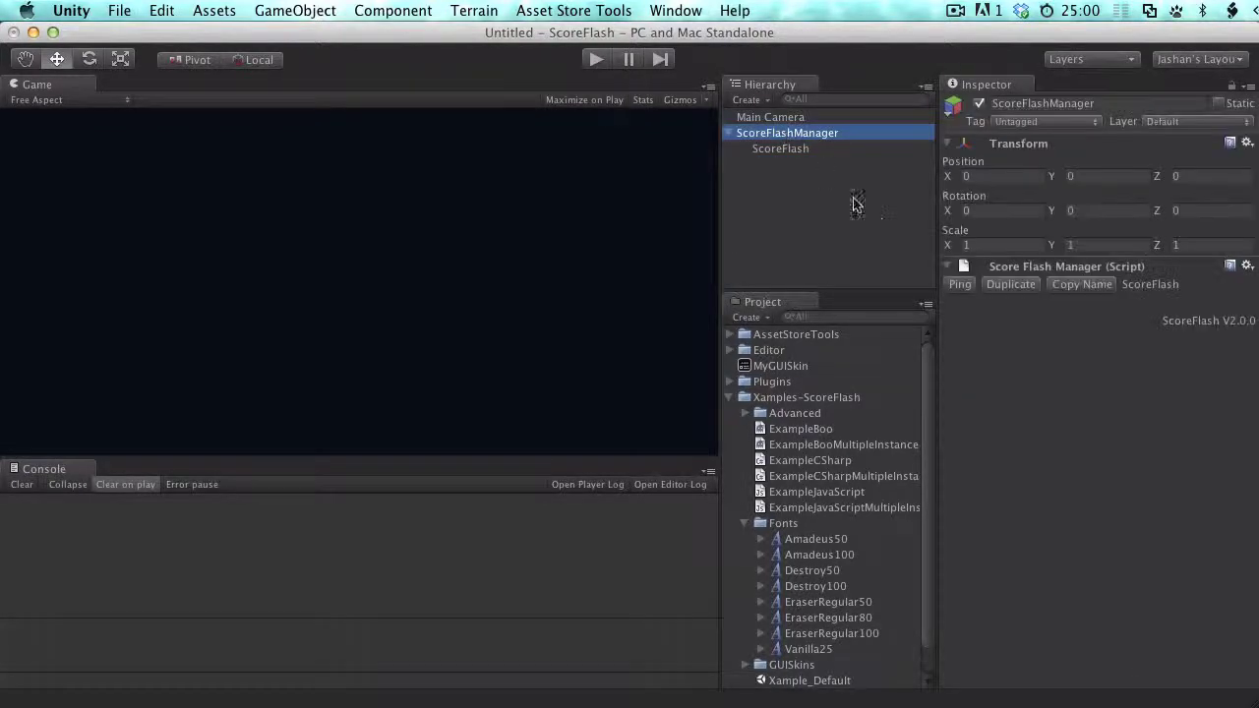
pyautogui.click(1010, 286)
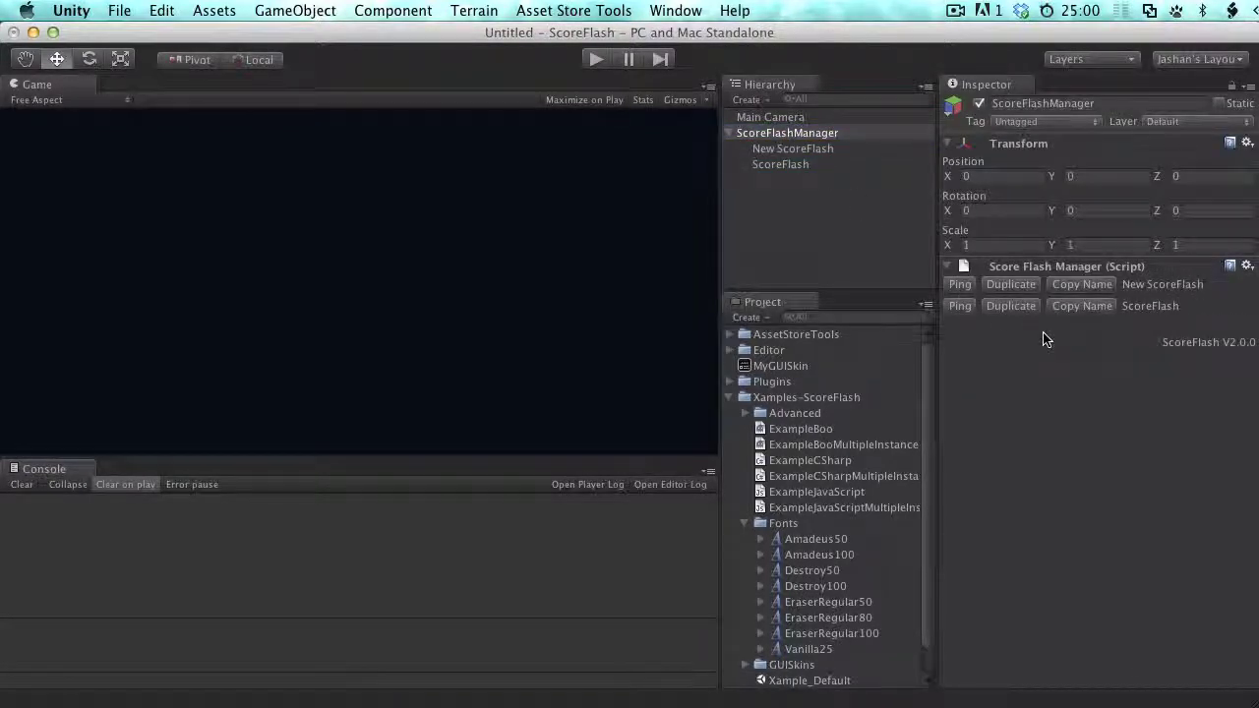
pyautogui.click(788, 150)
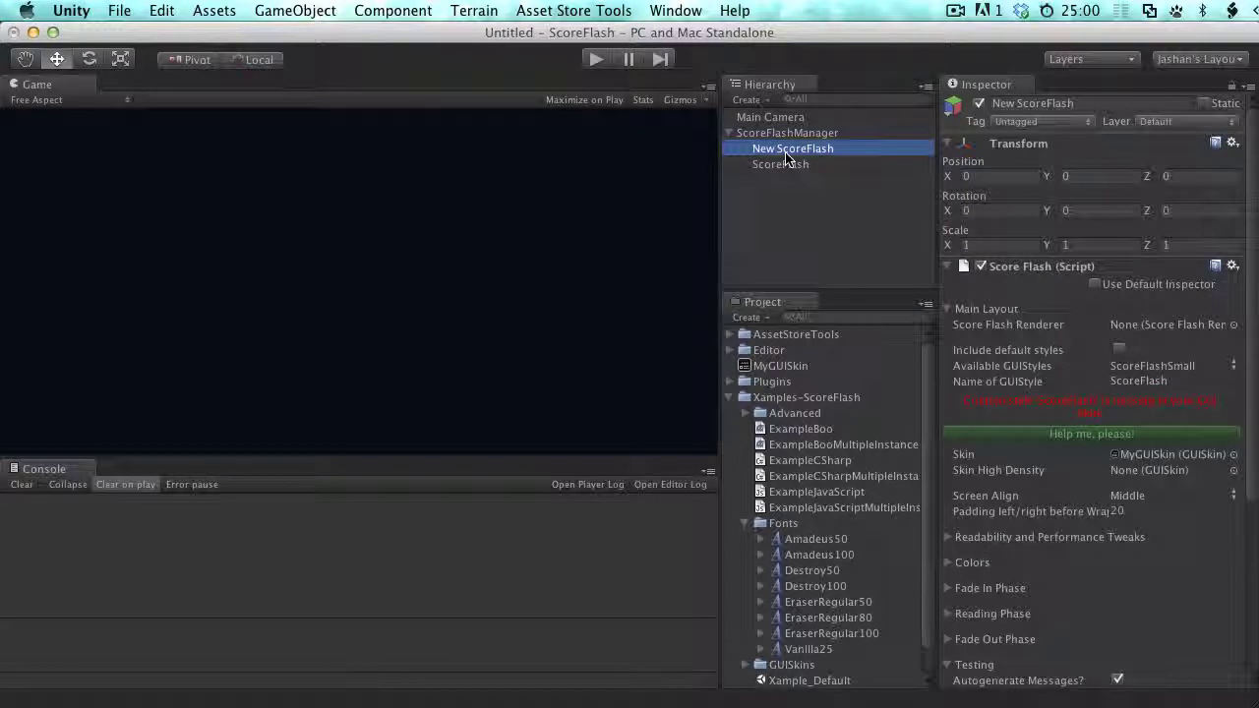
pyautogui.press('Return')
pyautogui.write('ScoreFlash')
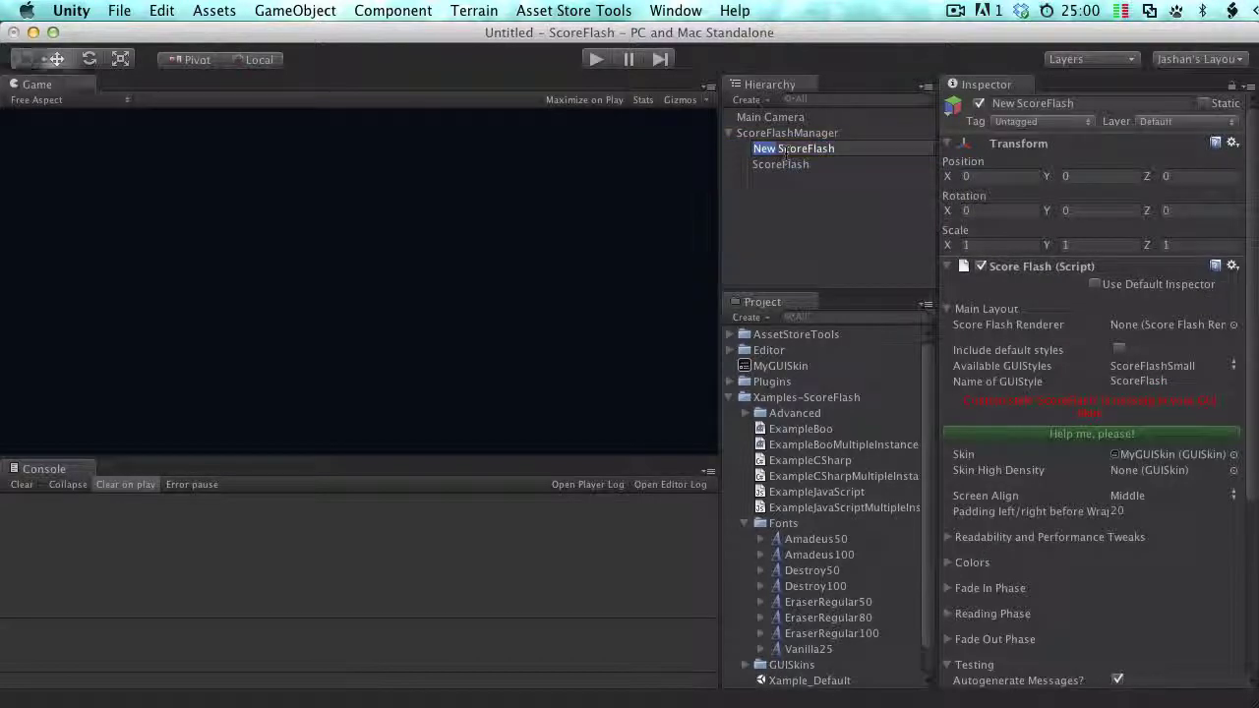
pyautogui.write('Lar')
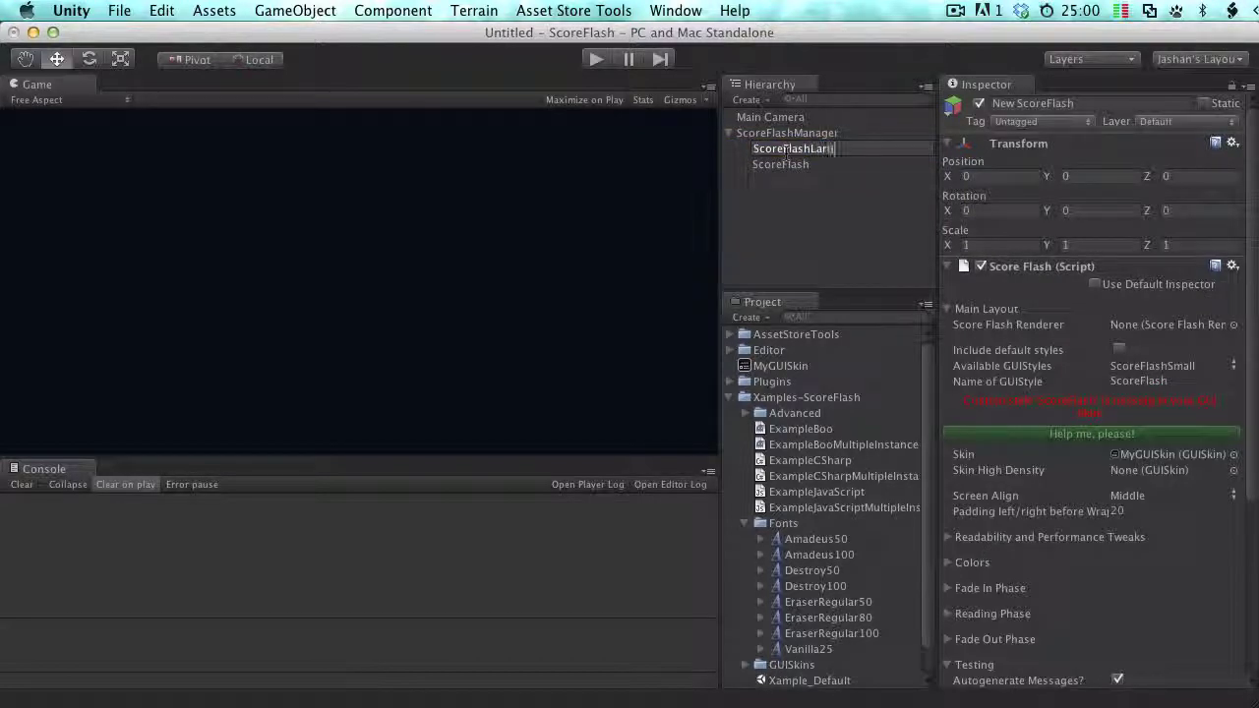
pyautogui.write('ge')
pyautogui.press('Return')
# - Rename the original ScoreFlash object under ScoreFlashManager to ScoreFlashSmall
pyautogui.click(787, 149)
pyautogui.press('Return')
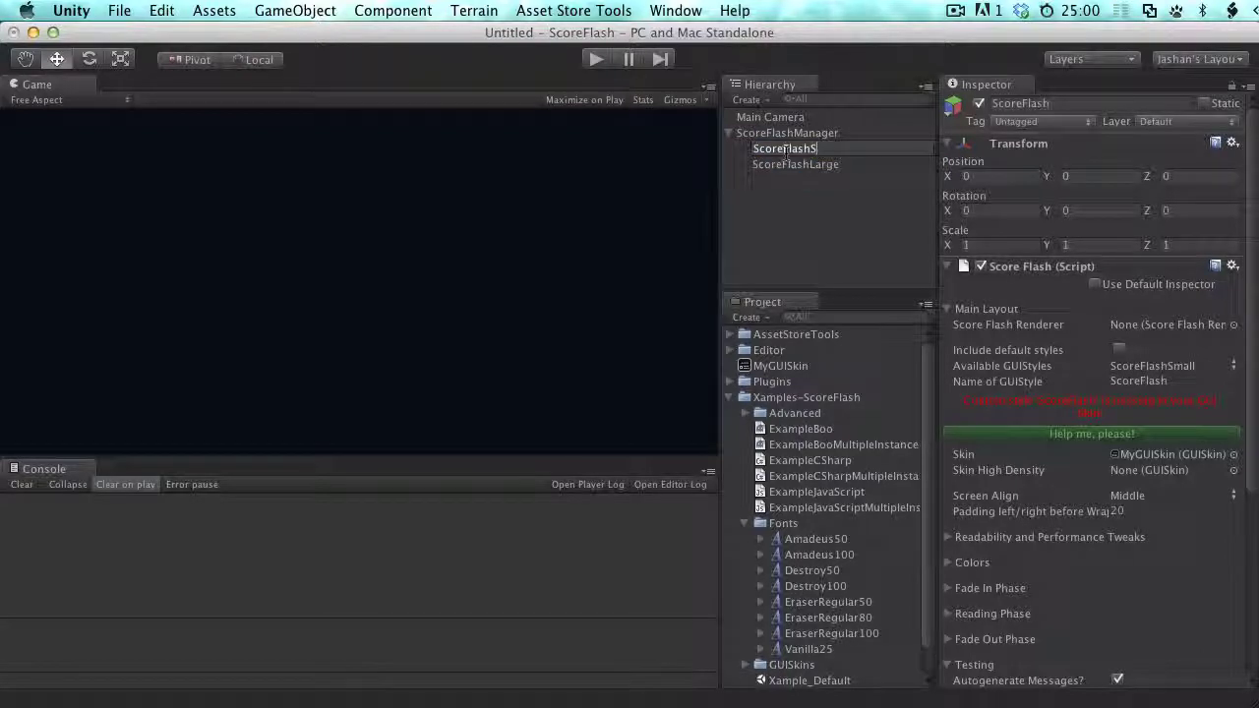
pyautogui.write('Small')
pyautogui.press('Return')
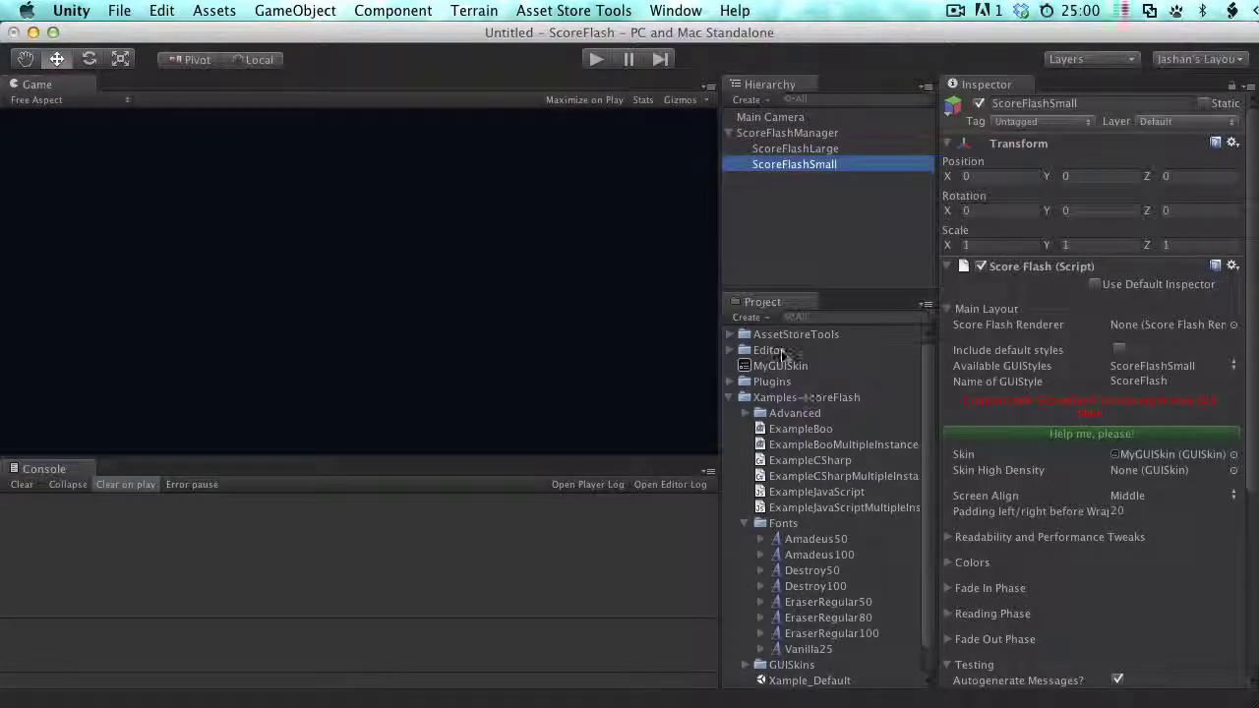
# - Compare the ScoreFlashLarge and ScoreFlashSmall objects with the custom style names in MyGUISkin and the entries of ScoreFlashManager
pyautogui.click(794, 151)
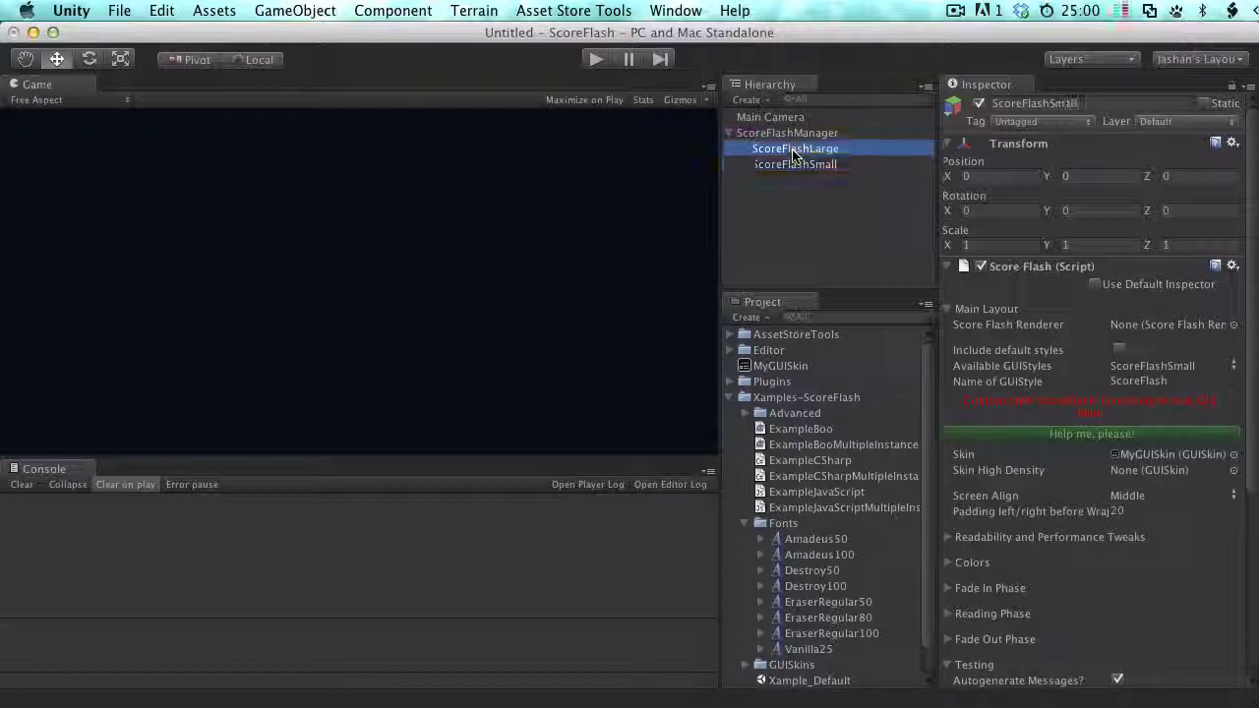
pyautogui.click(796, 161)
pyautogui.click(799, 153)
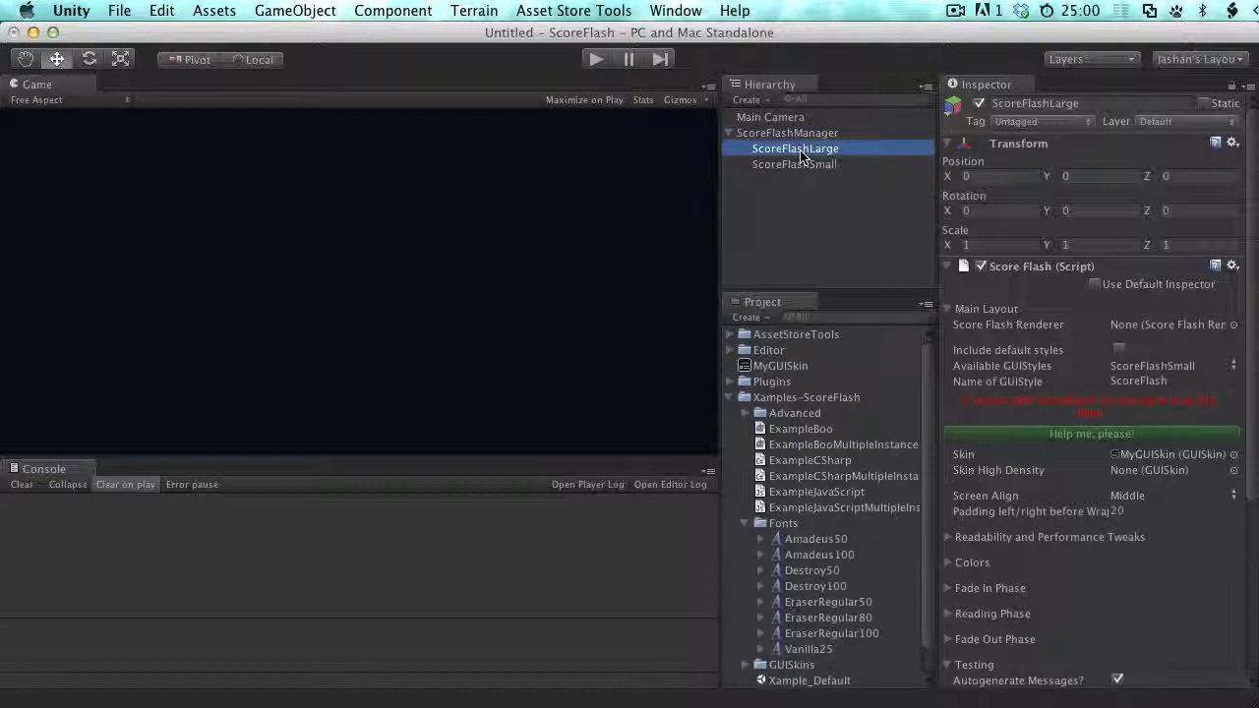
pyautogui.click(803, 164)
pyautogui.click(809, 148)
pyautogui.click(807, 166)
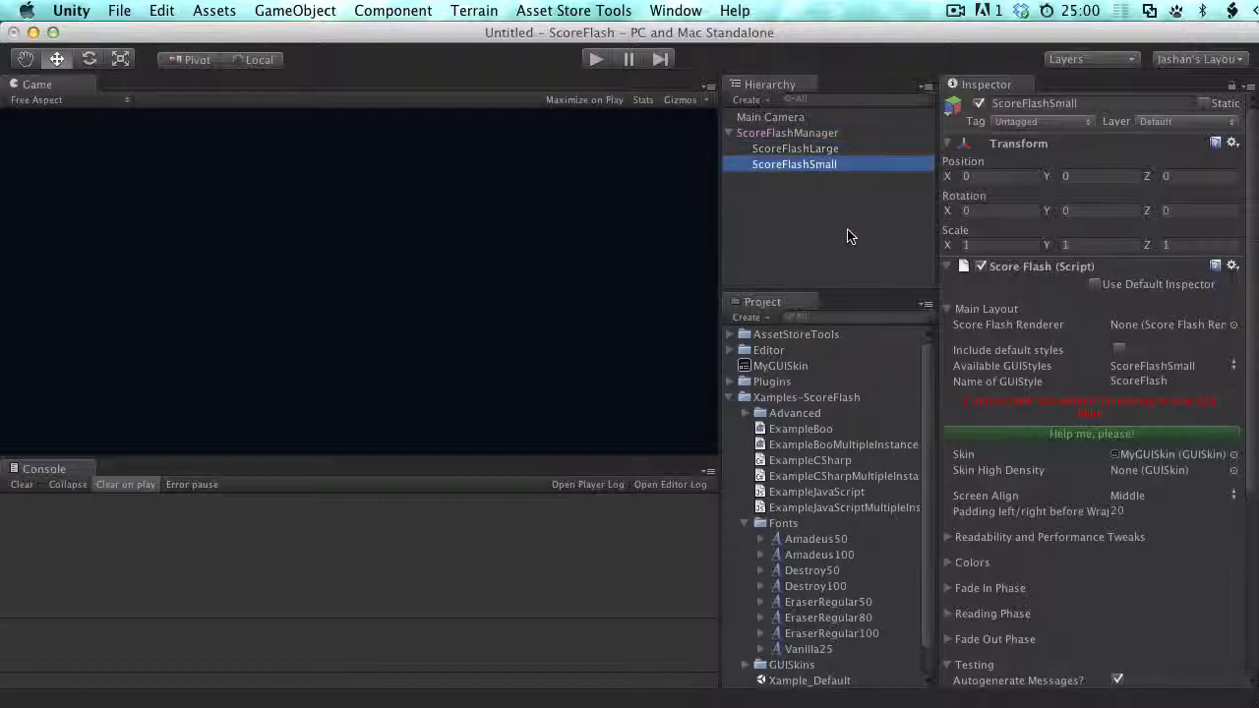
pyautogui.click(793, 366)
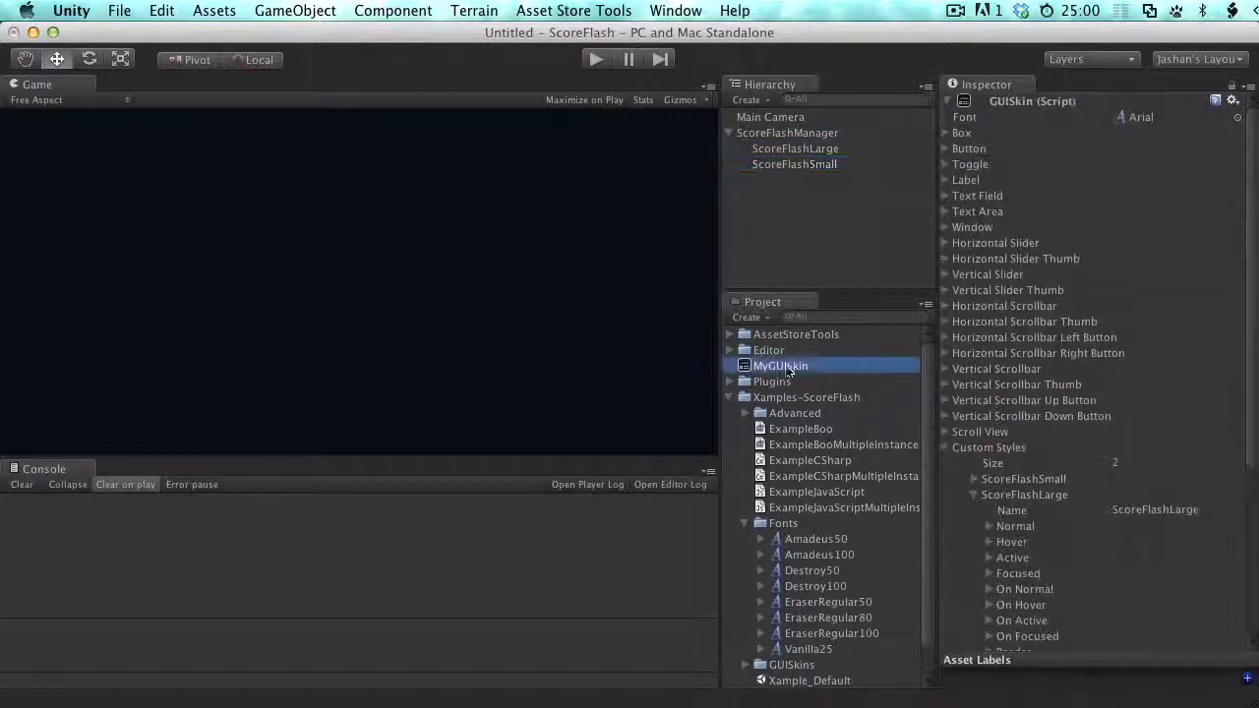
pyautogui.click(1153, 510)
pyautogui.click(974, 495)
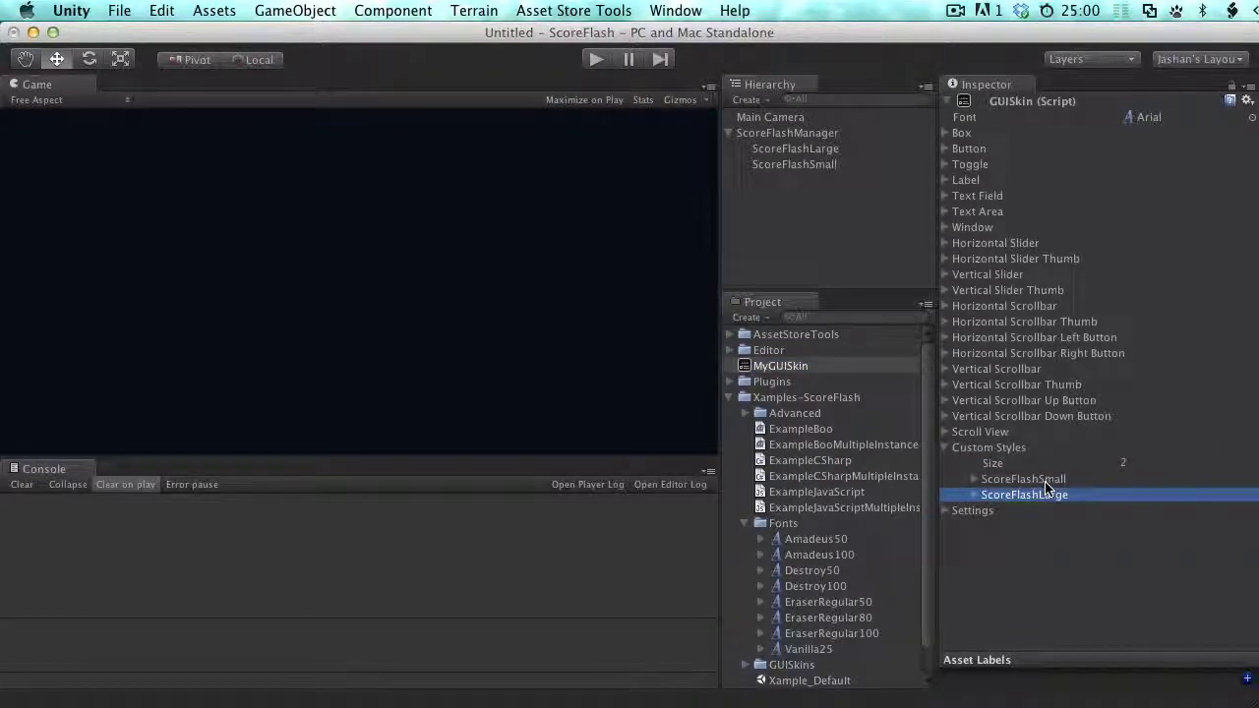
pyautogui.click(787, 133)
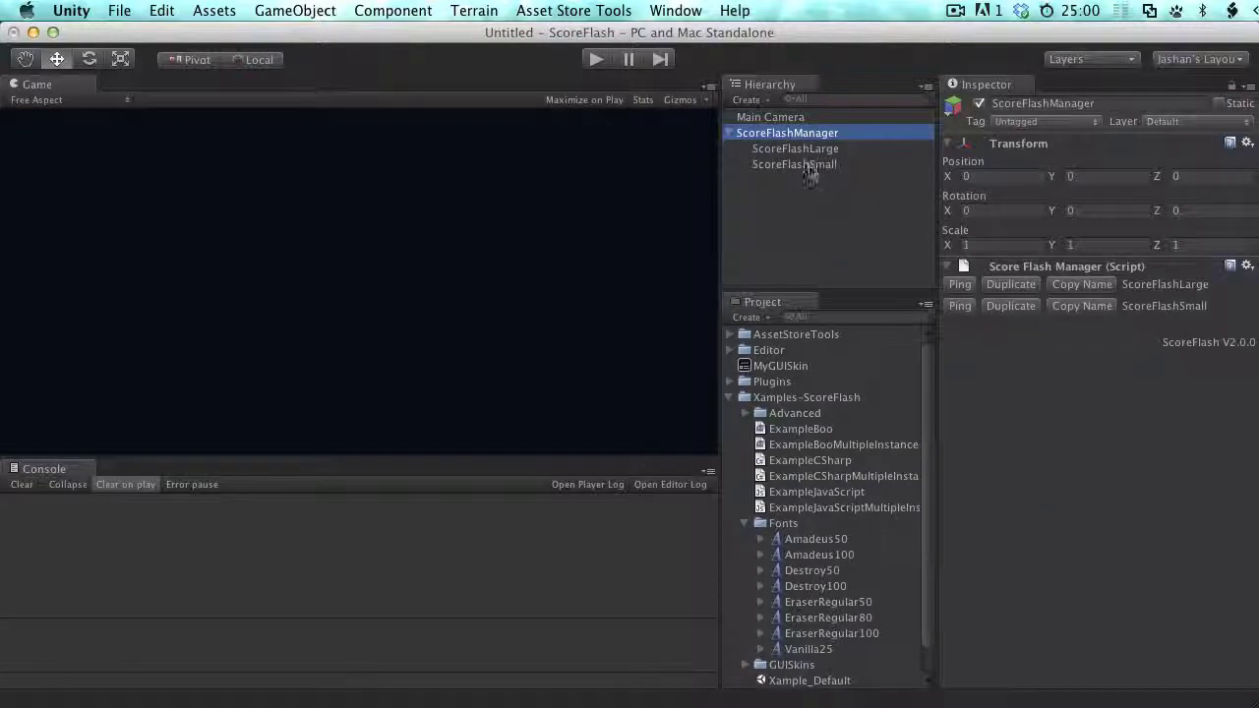
# - Set the GUIStyle of the ScoreFlashLarge object to ScoreFlashLarge
pyautogui.click(804, 150)
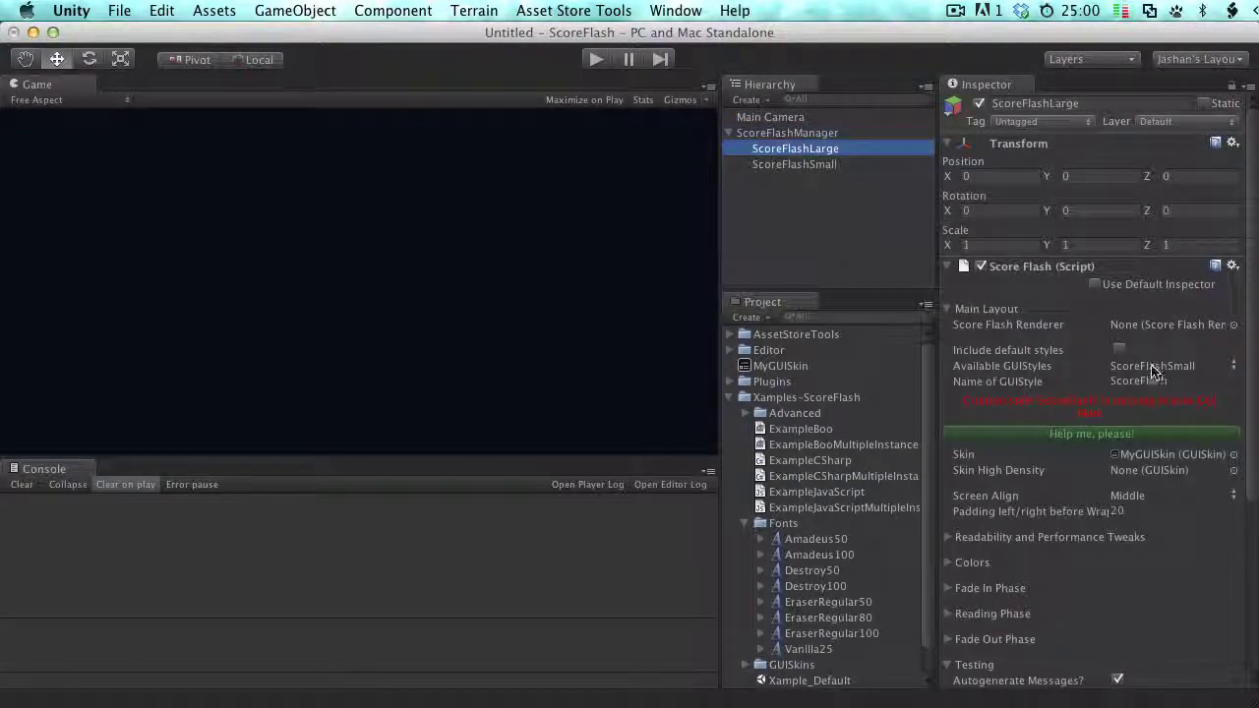
pyautogui.click(1152, 370)
pyautogui.click(1160, 383)
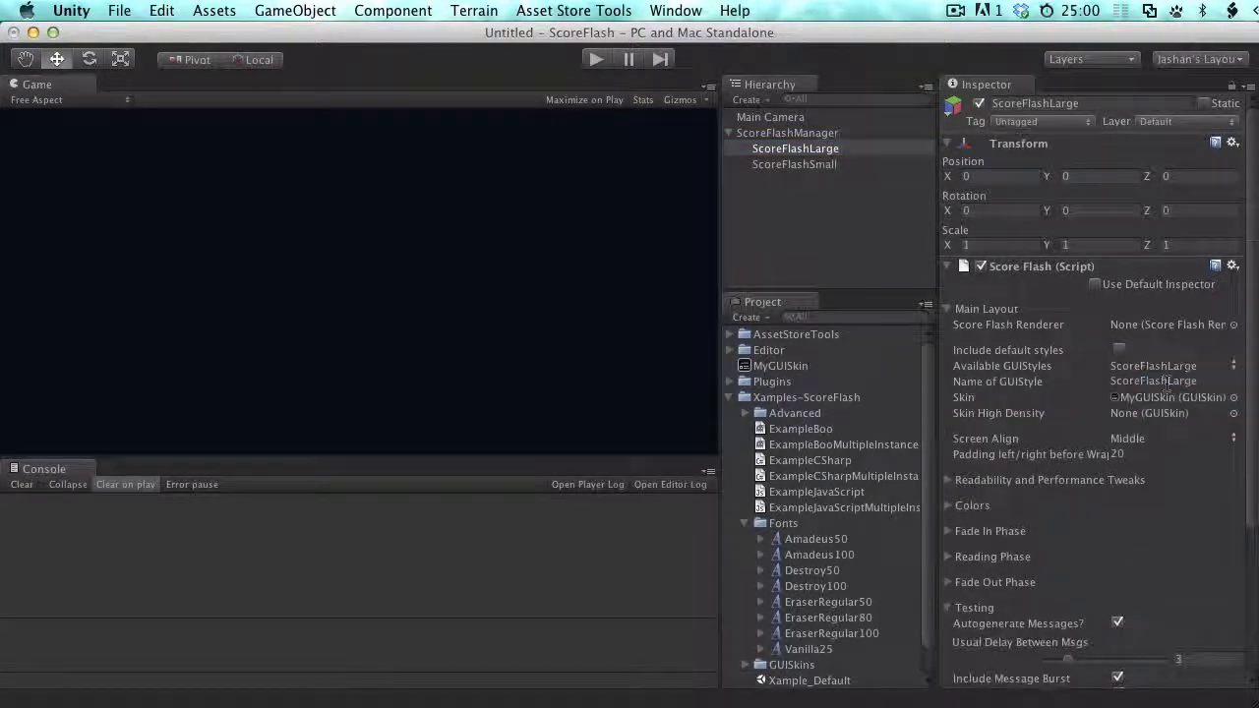
pyautogui.click(1165, 372)
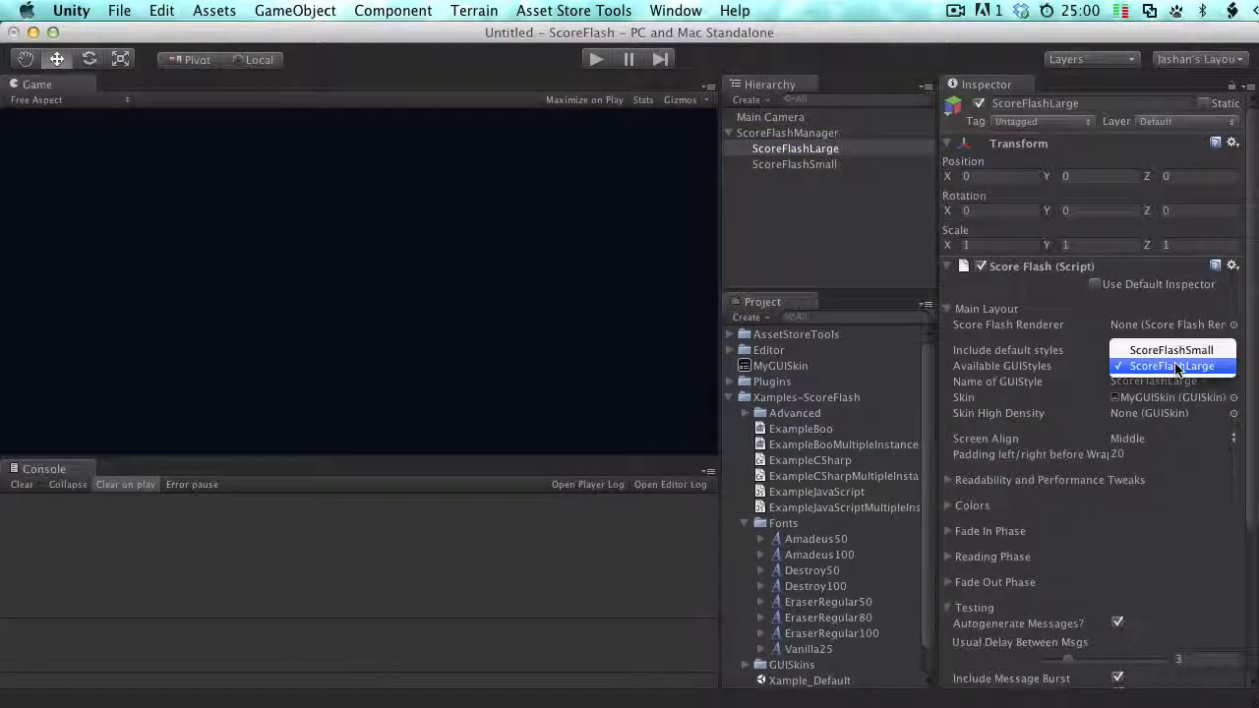
pyautogui.click(1028, 366)
# - Set the GUIStyle of the ScoreFlashSmall object to ScoreFlashSmall
pyautogui.click(787, 164)
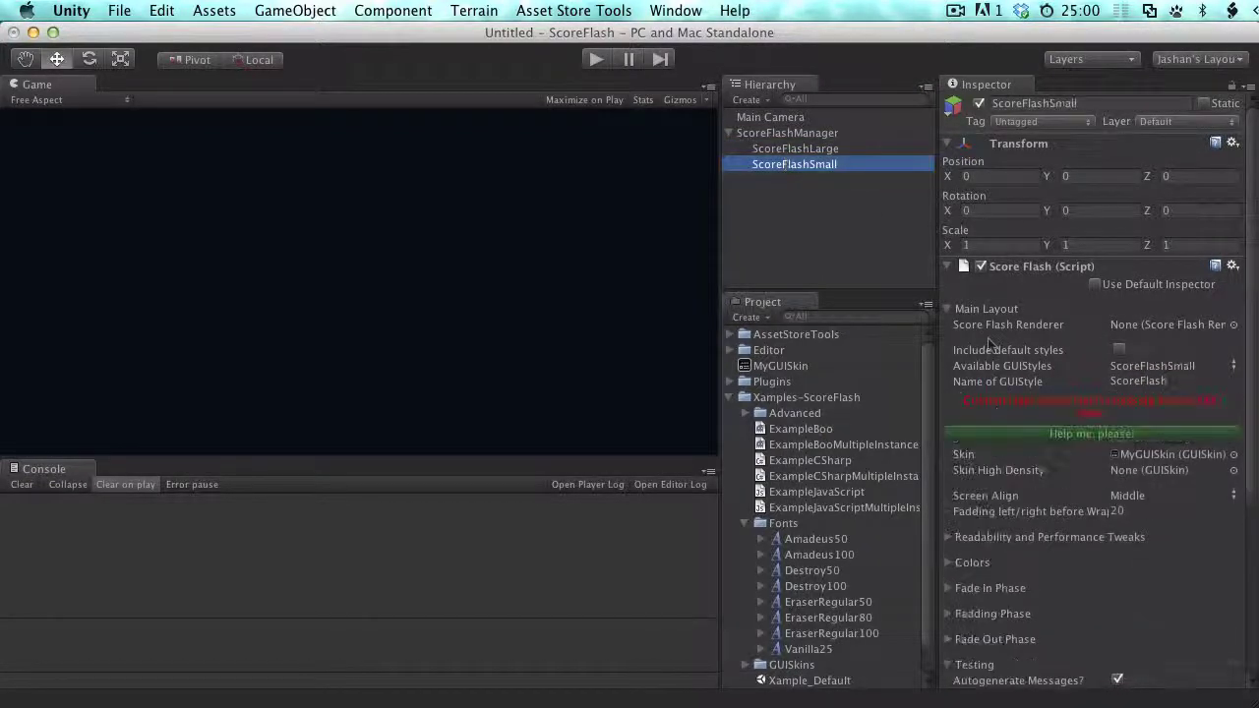
pyautogui.click(1170, 371)
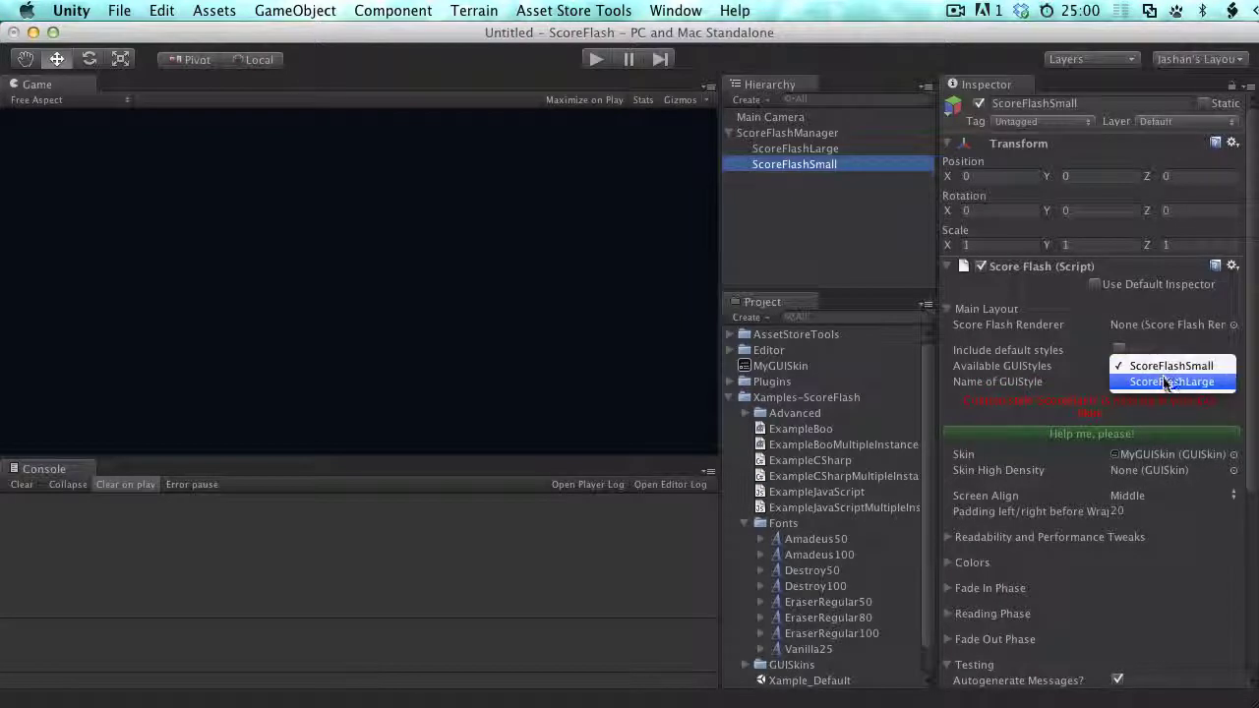
pyautogui.click(1161, 381)
pyautogui.click(1165, 370)
pyautogui.click(1170, 351)
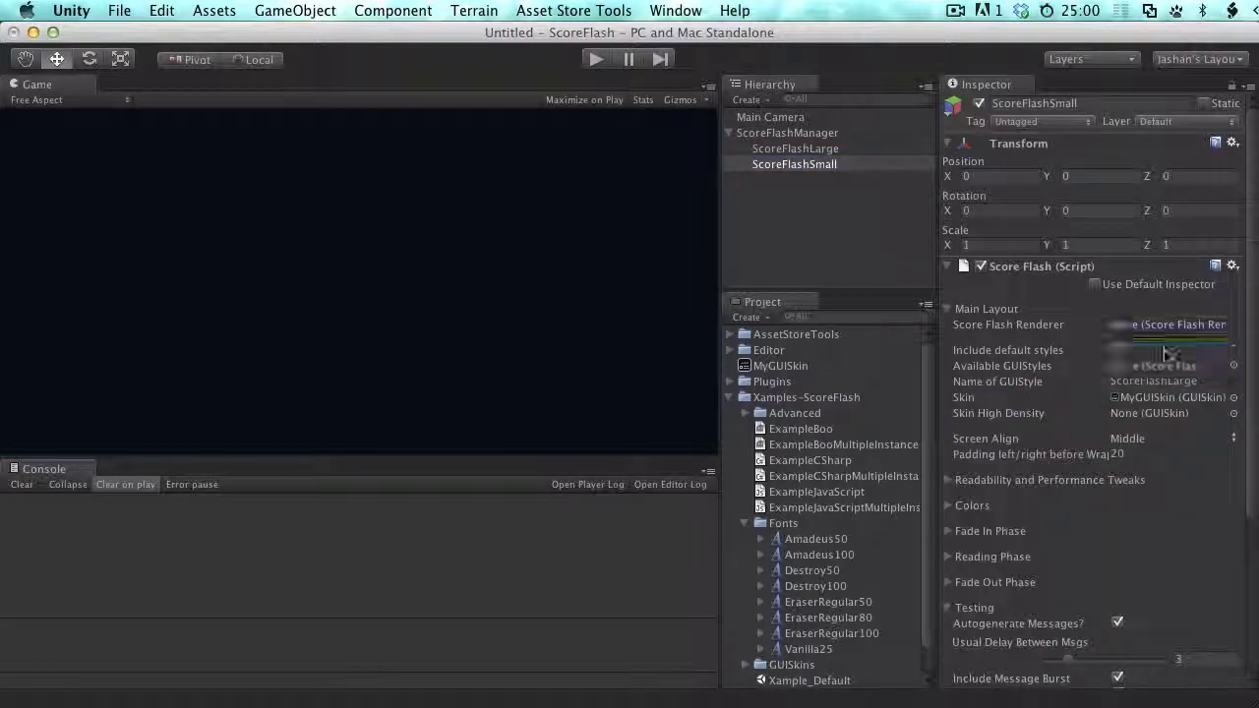
pyautogui.moveTo(1198, 381); pyautogui.dragTo(1046, 382)
pyautogui.click(1039, 369)
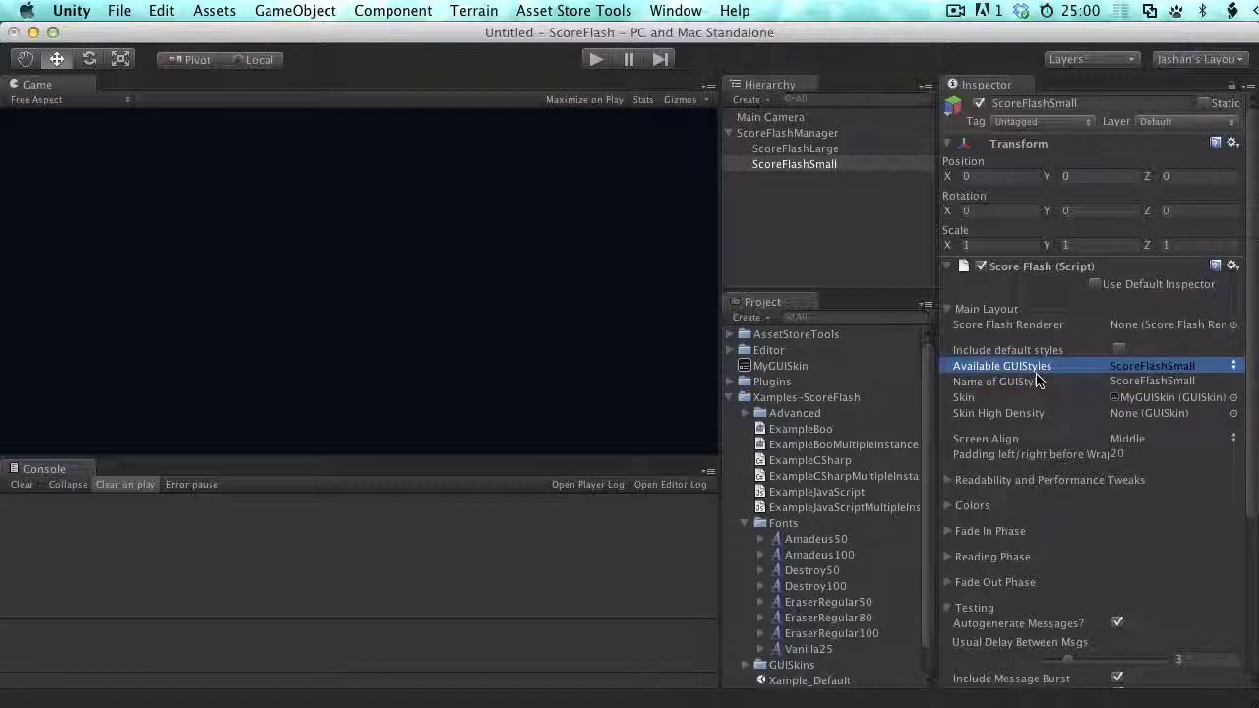
# - Play the scene with ScoreFlashLarge selected to check how the large and small messages are placed
pyautogui.click(796, 148)
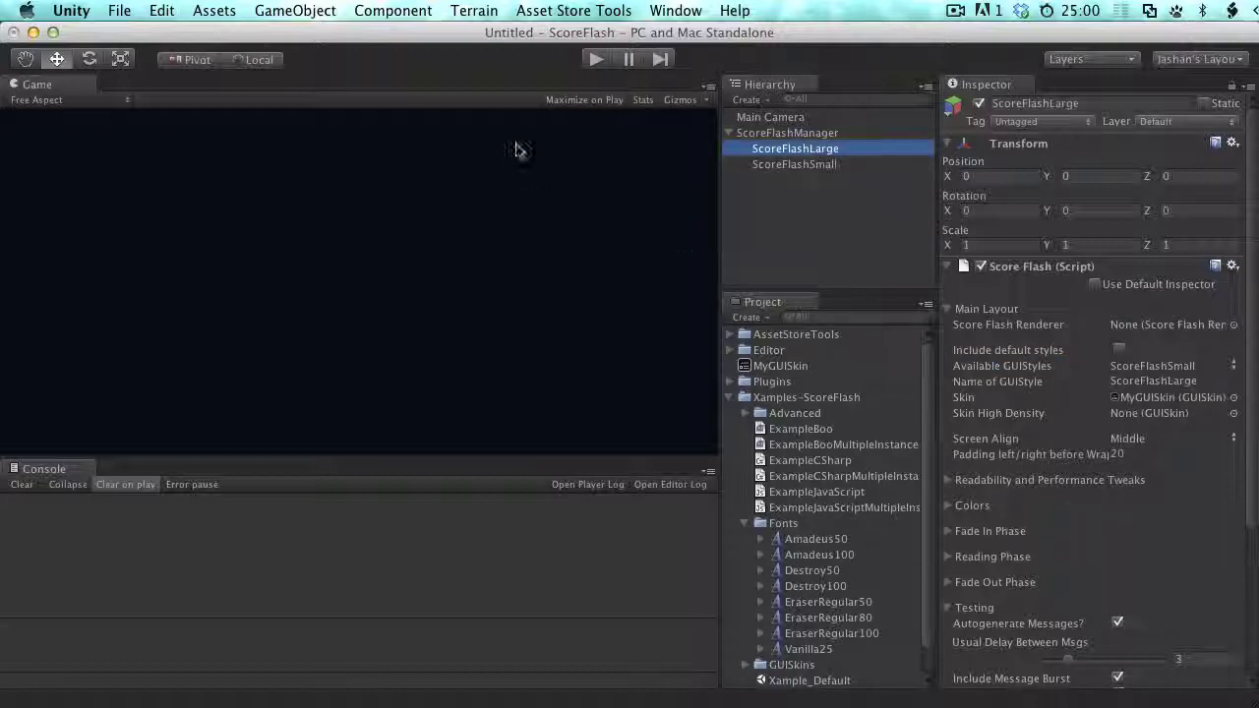
pyautogui.click(596, 59)
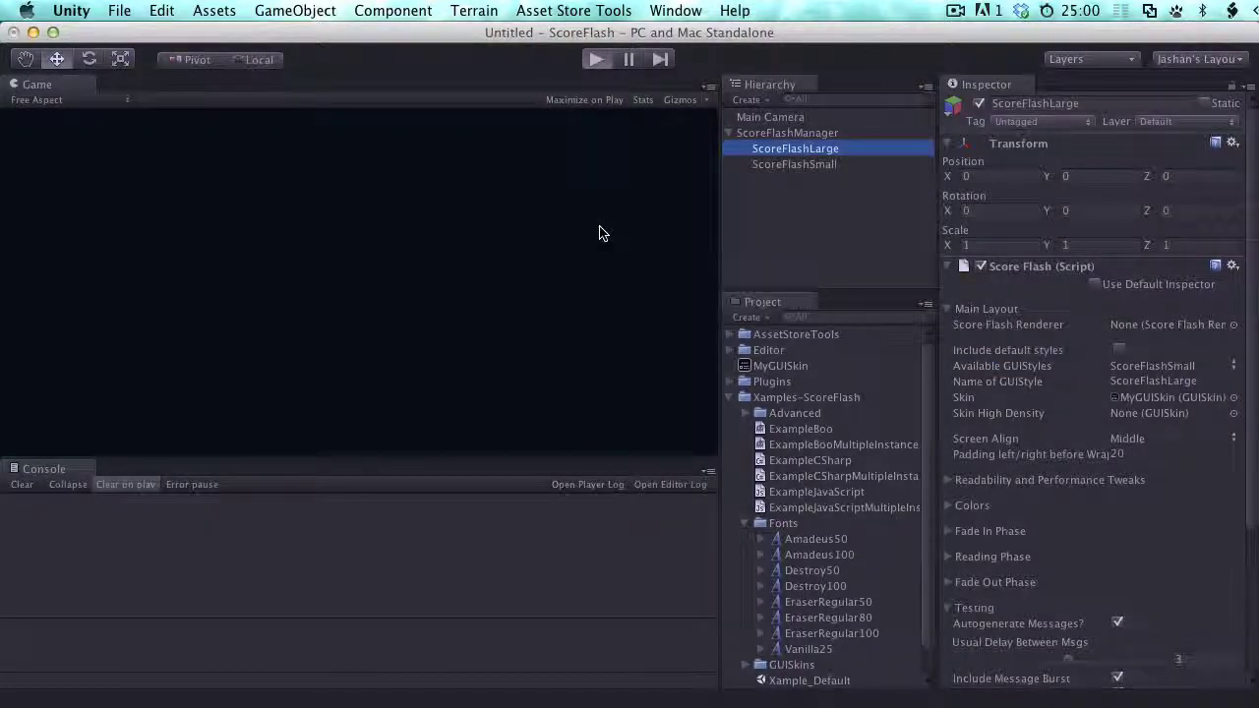
pyautogui.click(595, 61)
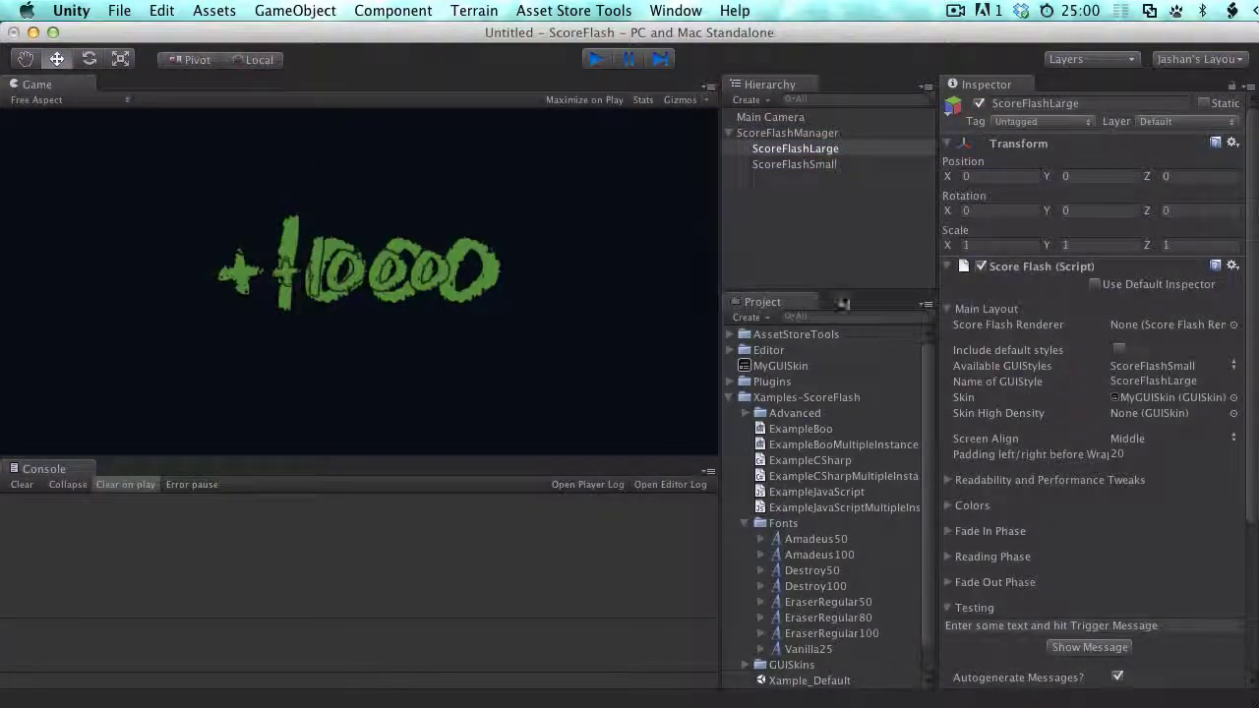
# - Set the Screen Align of ScoreFlashLarge to Bottom
pyautogui.click(1138, 445)
pyautogui.click(1146, 455)
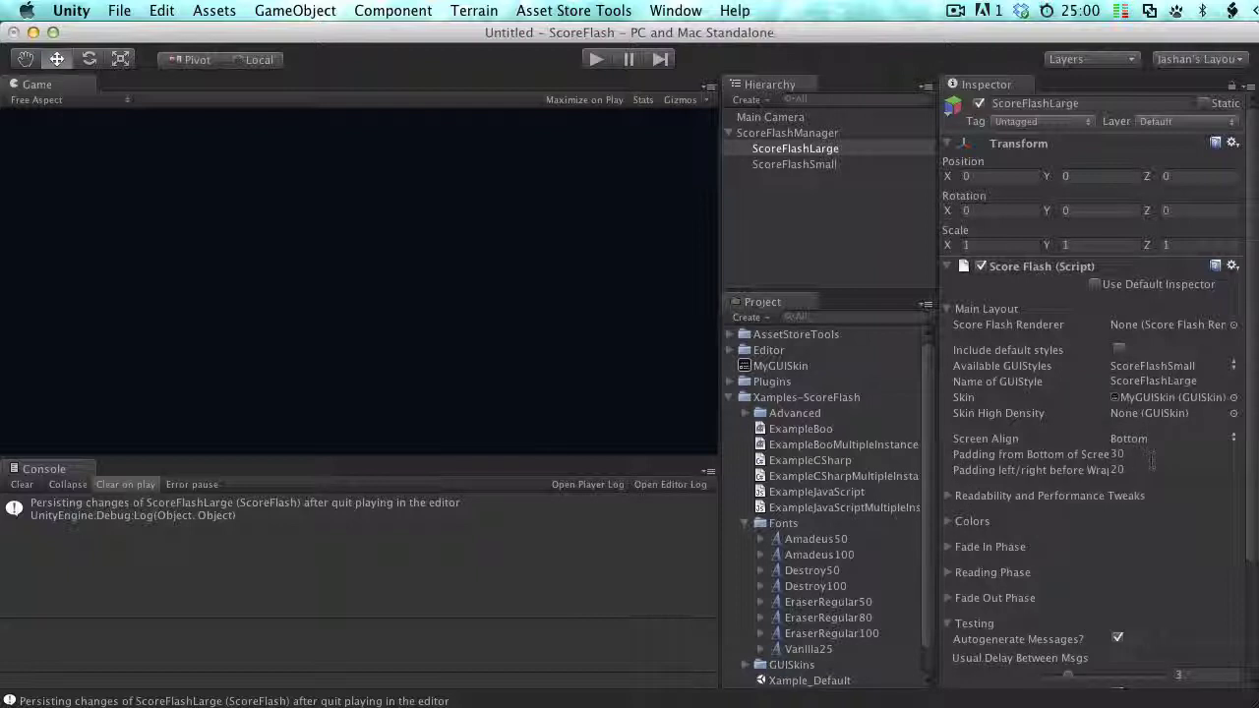
# - Play the scene with ScoreFlashSmall selected to compare both message positions, and stop playback
pyautogui.click(809, 165)
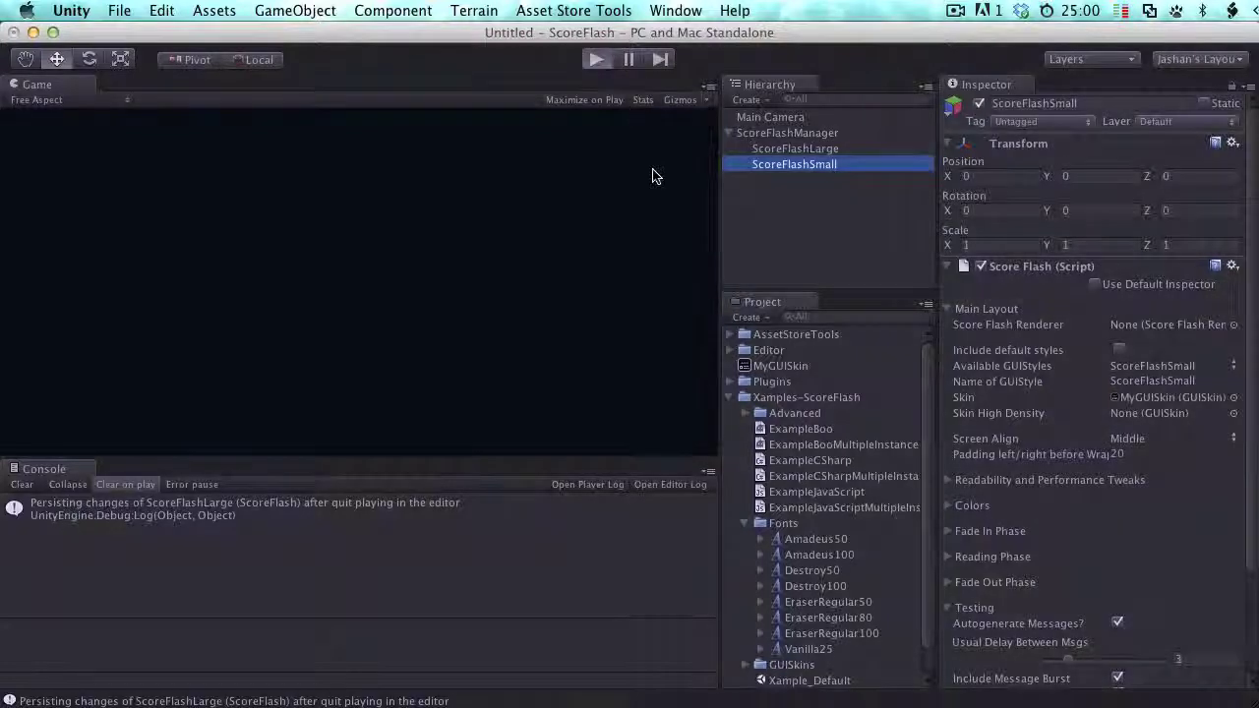
pyautogui.press('super+p')
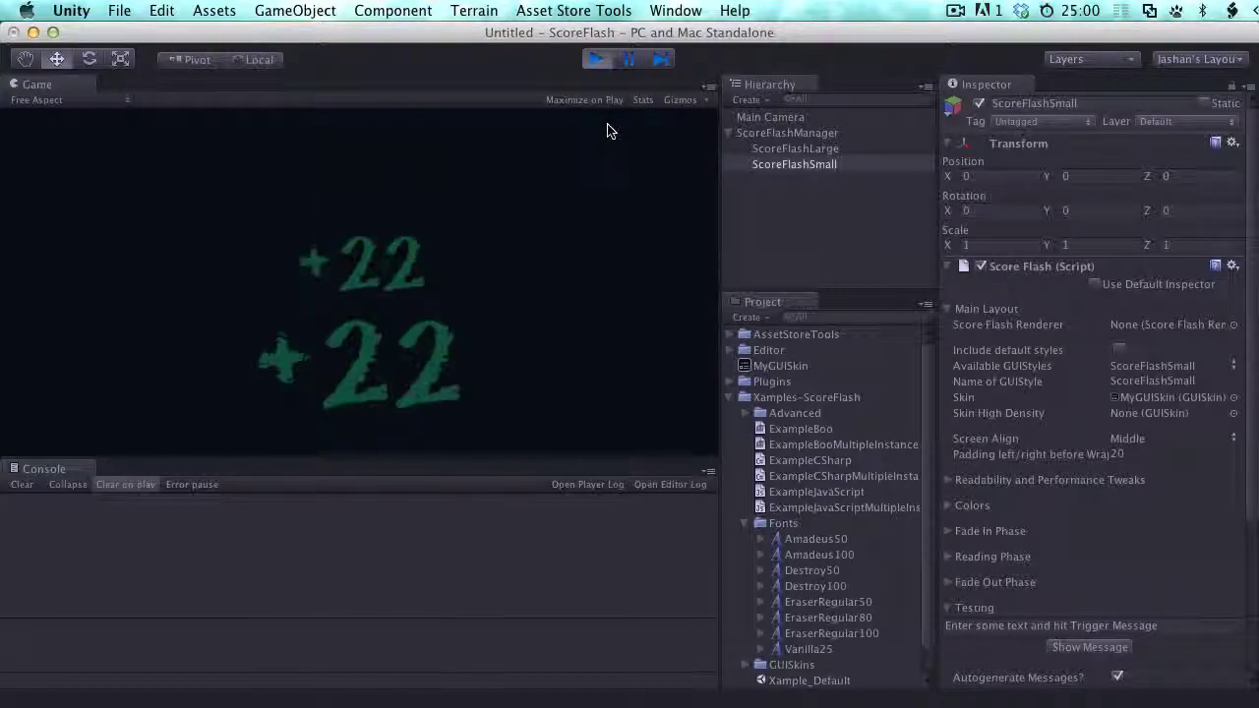
pyautogui.click(595, 60)
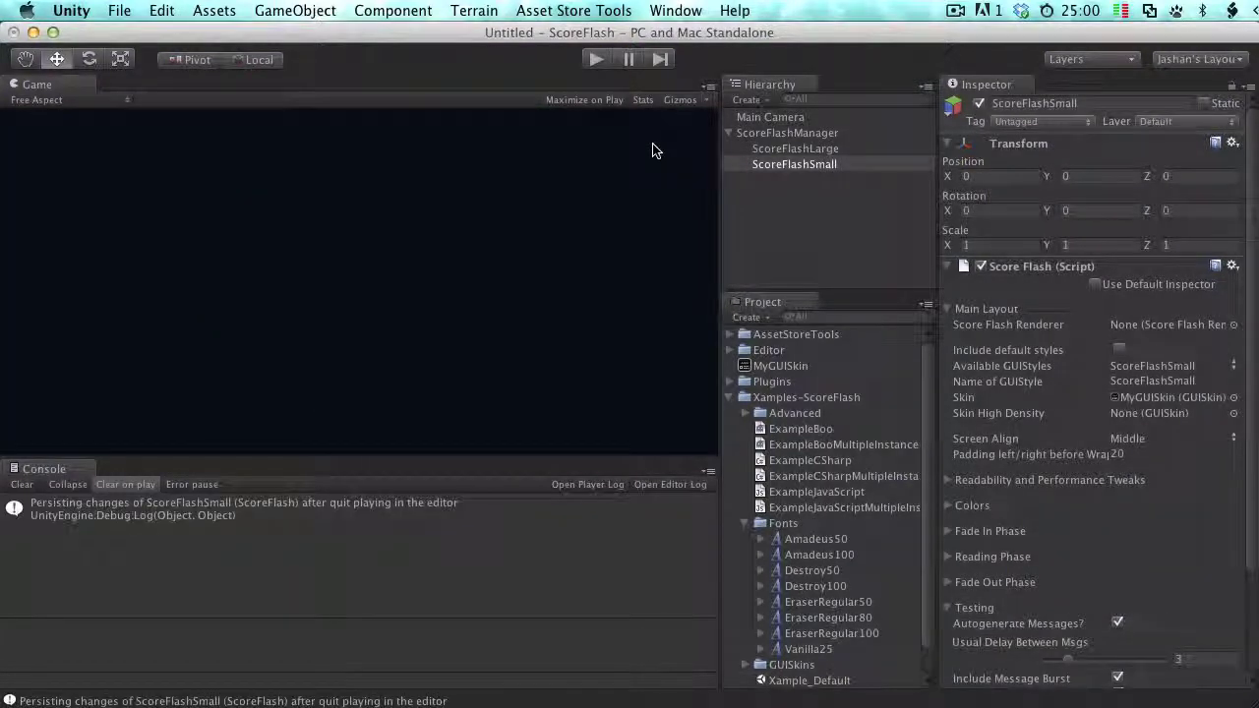